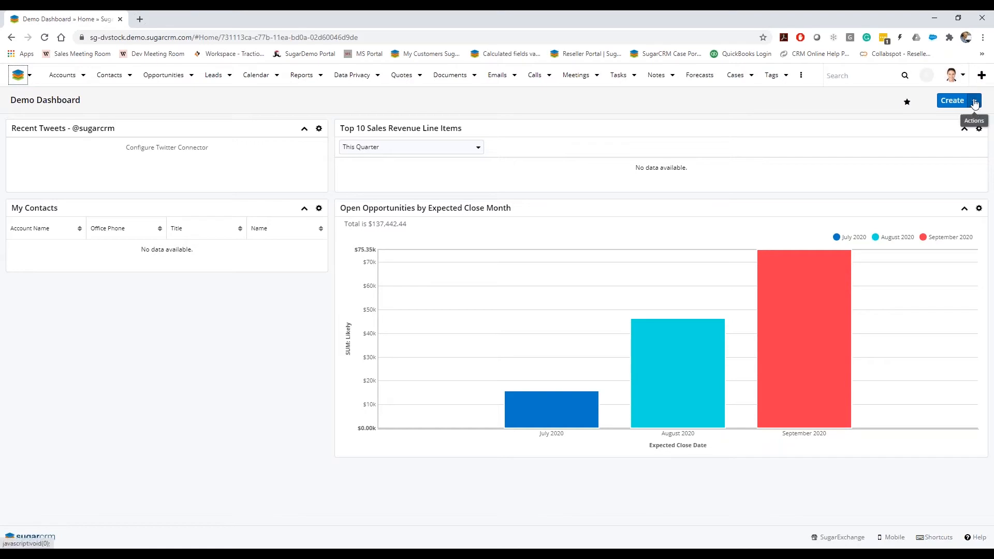
Open the Demo Dashboard for editing and add a new one-column row below My Contacts
click(974, 101)
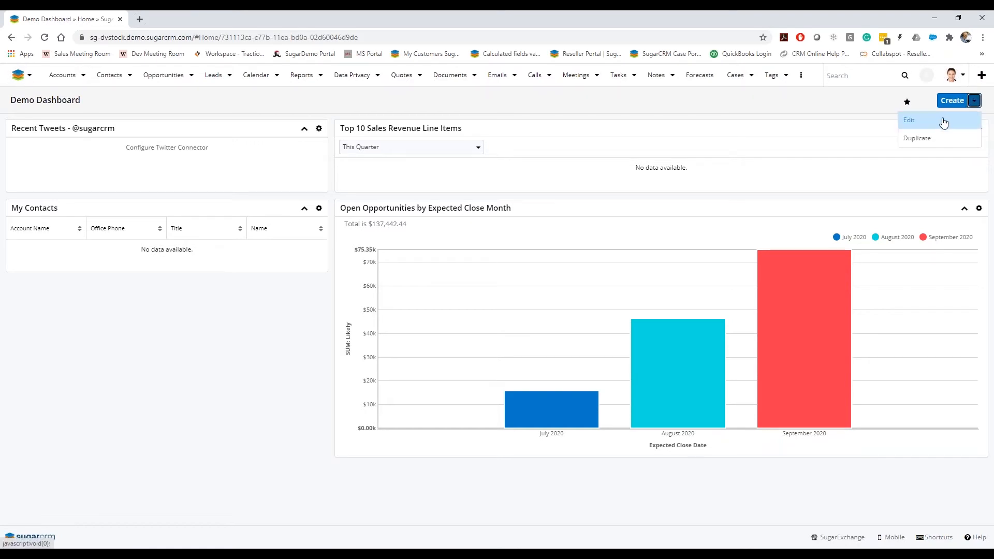
click(909, 120)
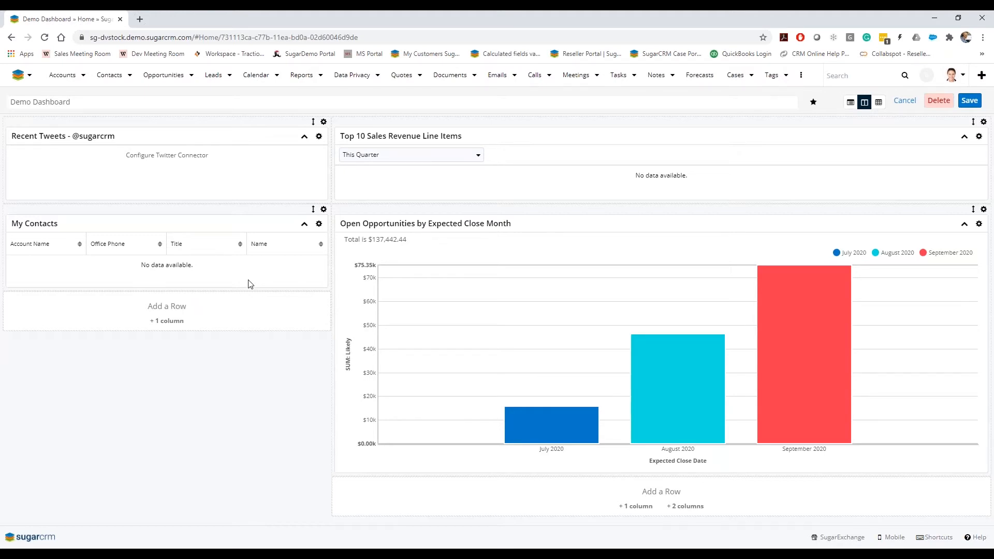
click(168, 320)
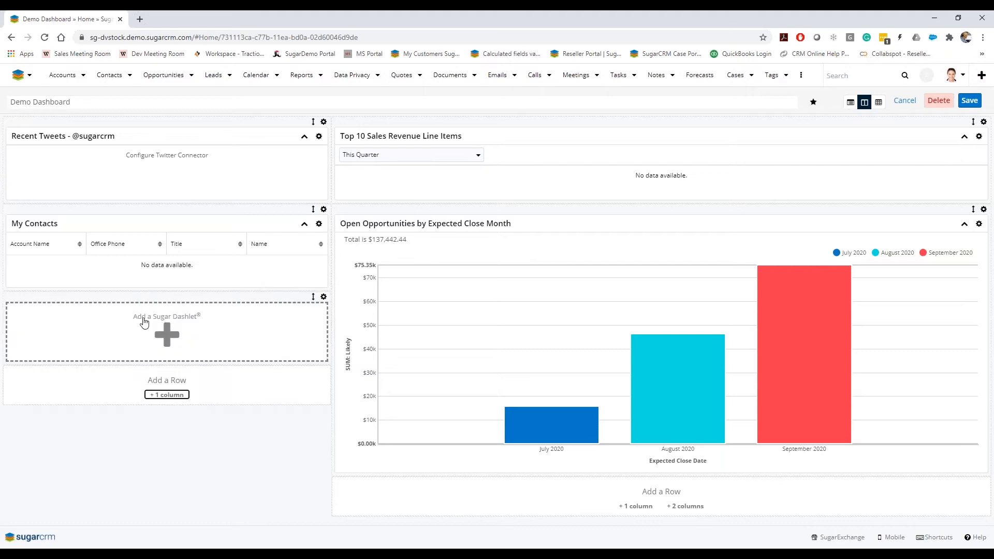
Add a List View dashlet to the new row
click(169, 338)
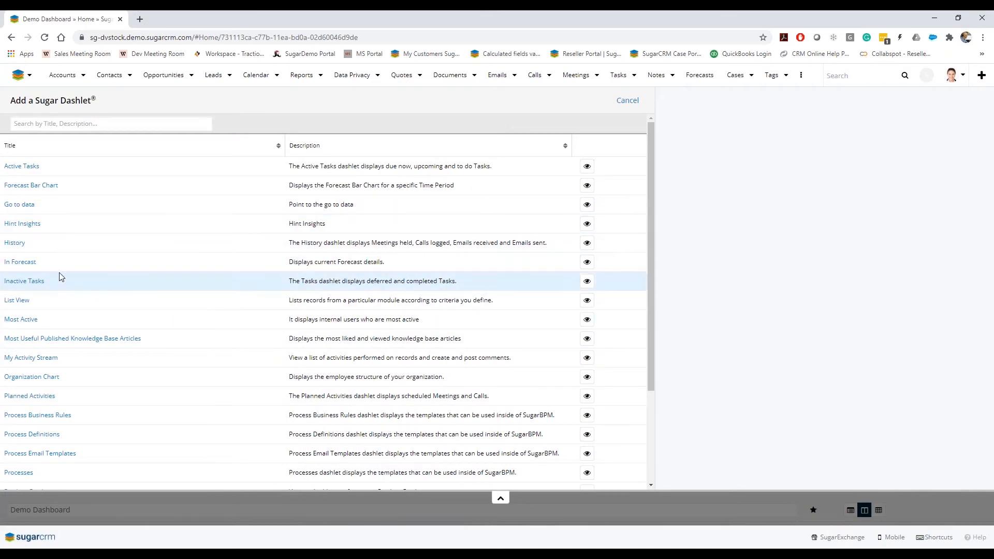
scroll(71, 313, down, 3)
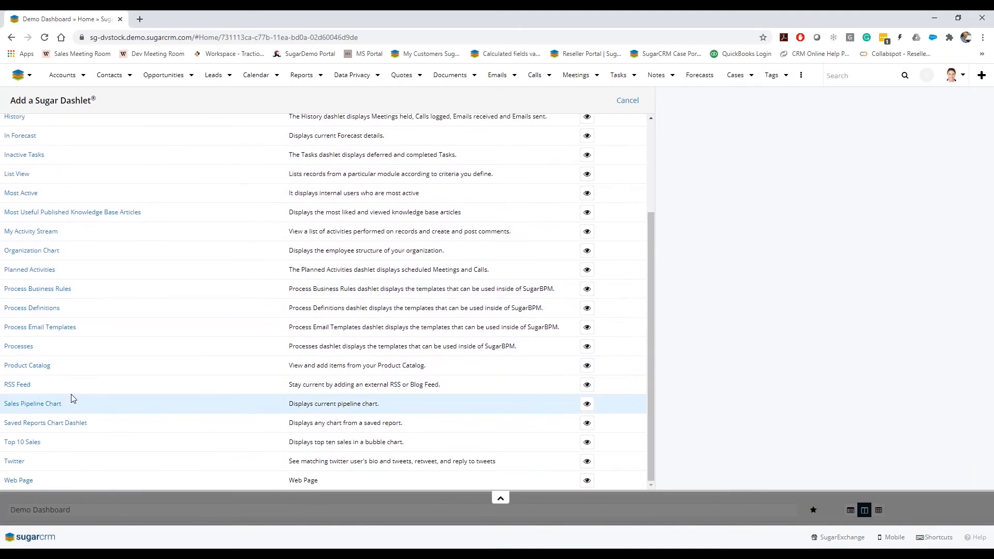
scroll(75, 391, up, 3)
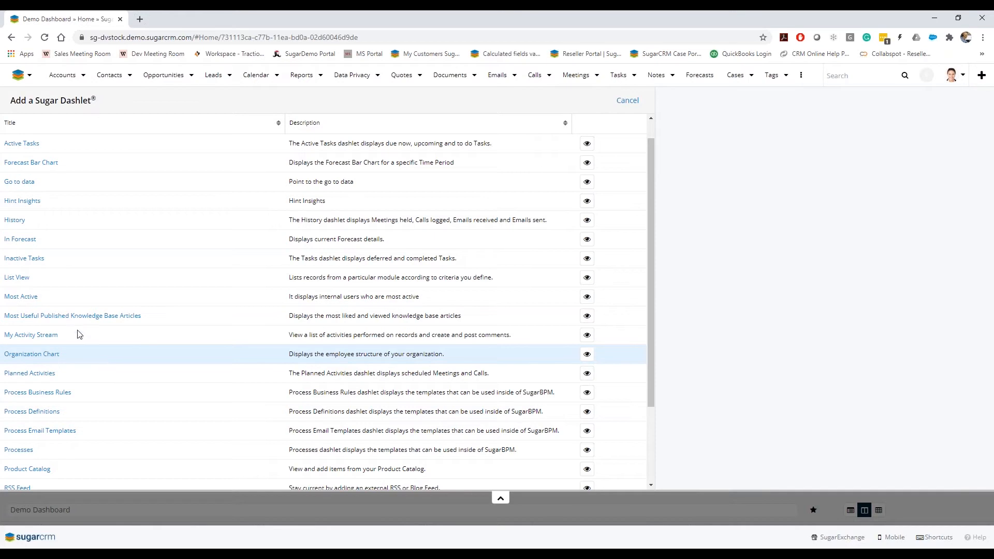
click(23, 279)
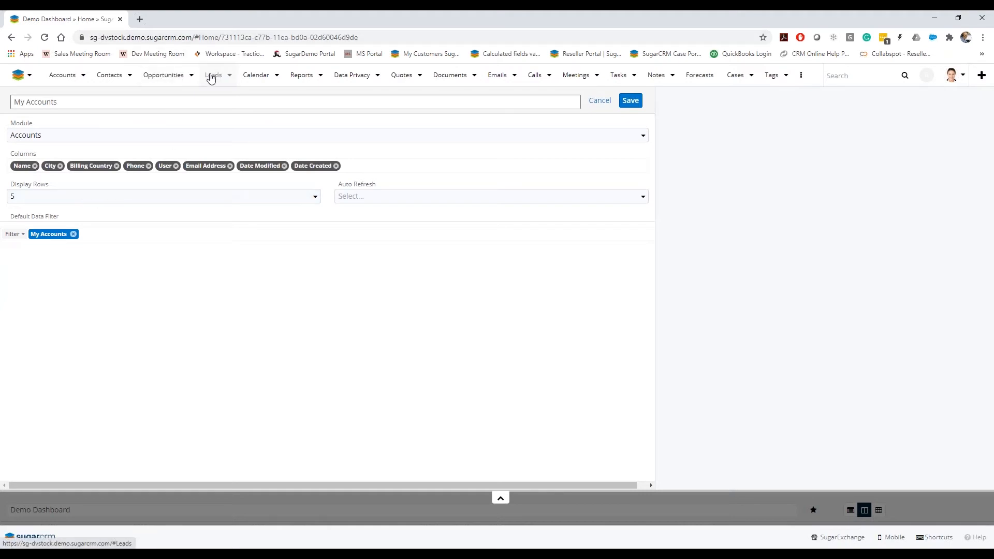
Set the list dashlet's module to Contacts and move the Birthdate column right after Name
click(76, 140)
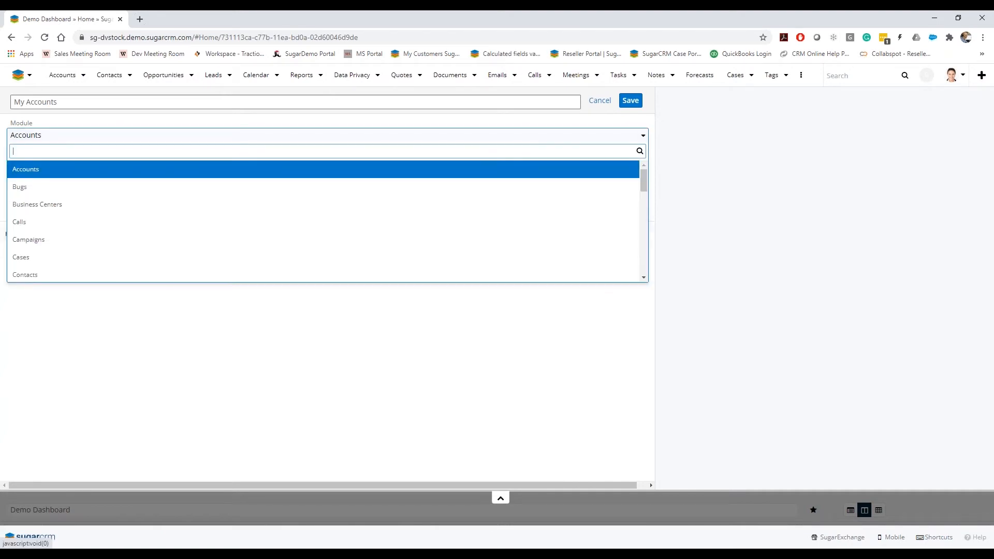
click(45, 277)
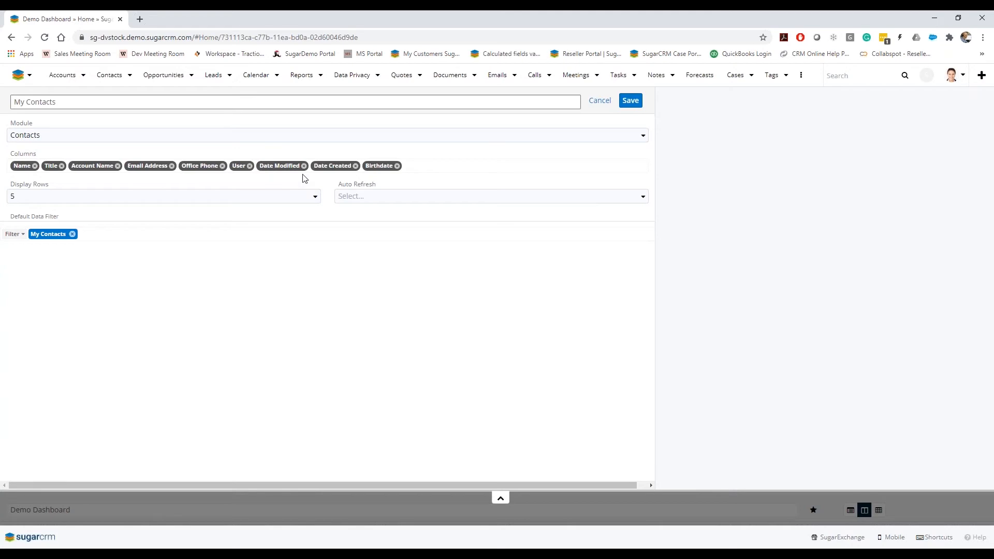
drag(376, 166, 51, 171)
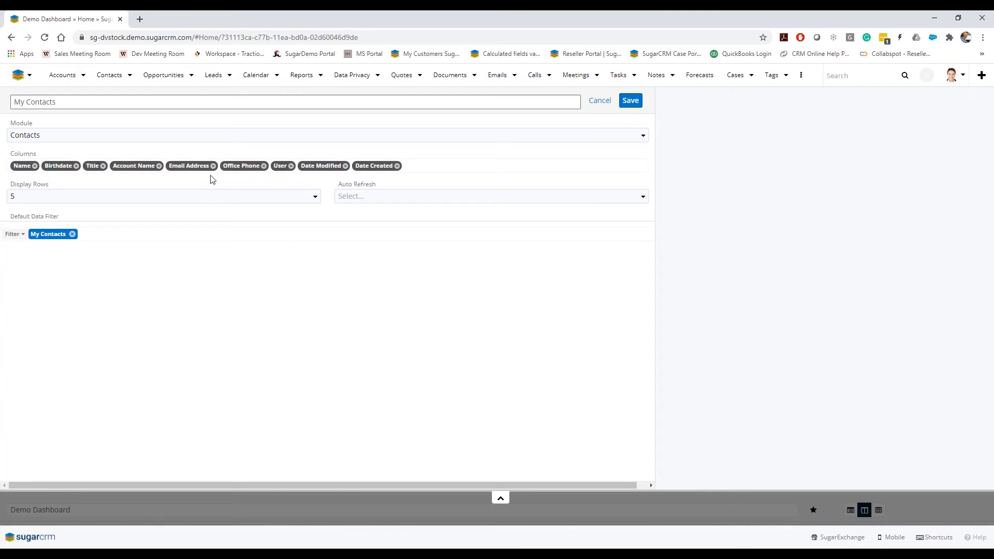
Remove the Office Phone, User, Date Modified and Date Created columns from the list dashlet
click(264, 165)
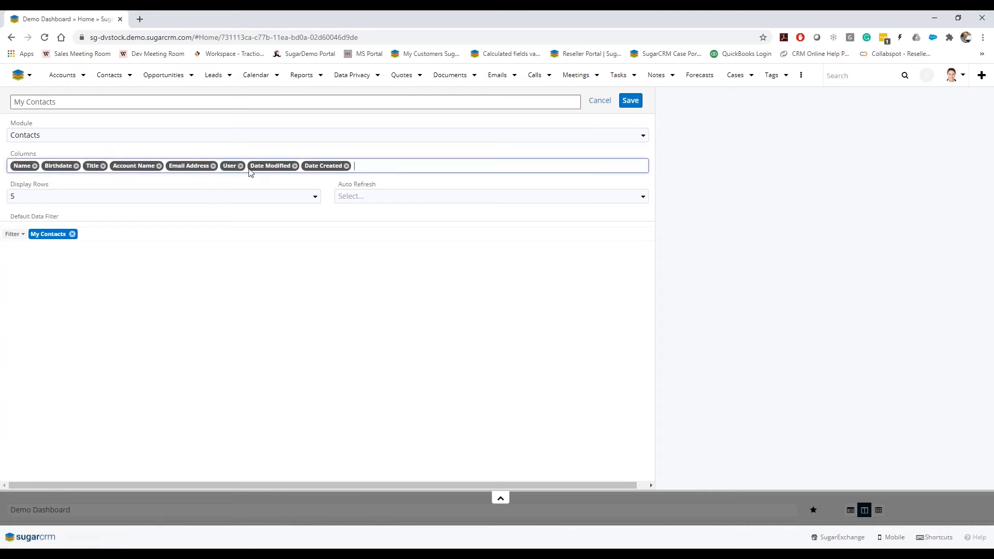
click(240, 166)
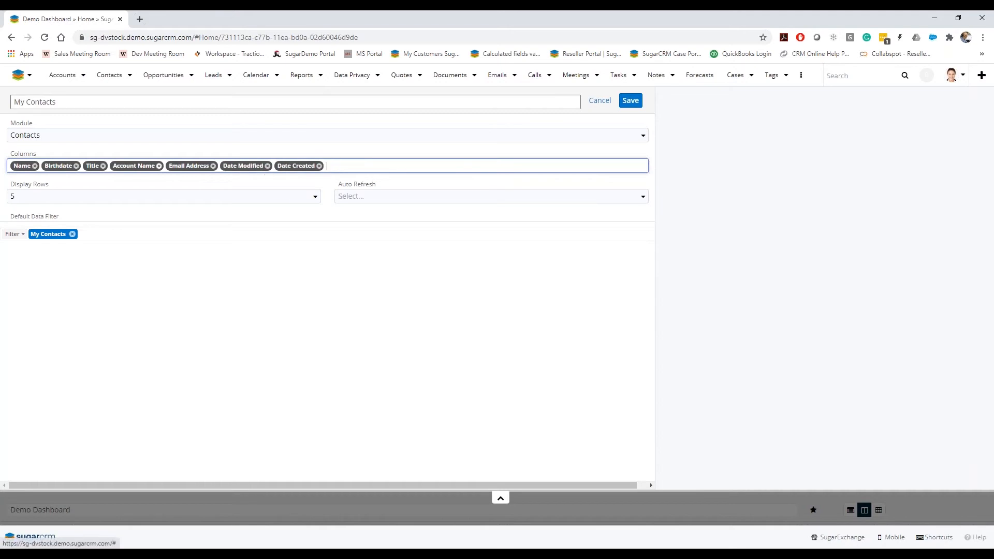
click(268, 166)
click(265, 166)
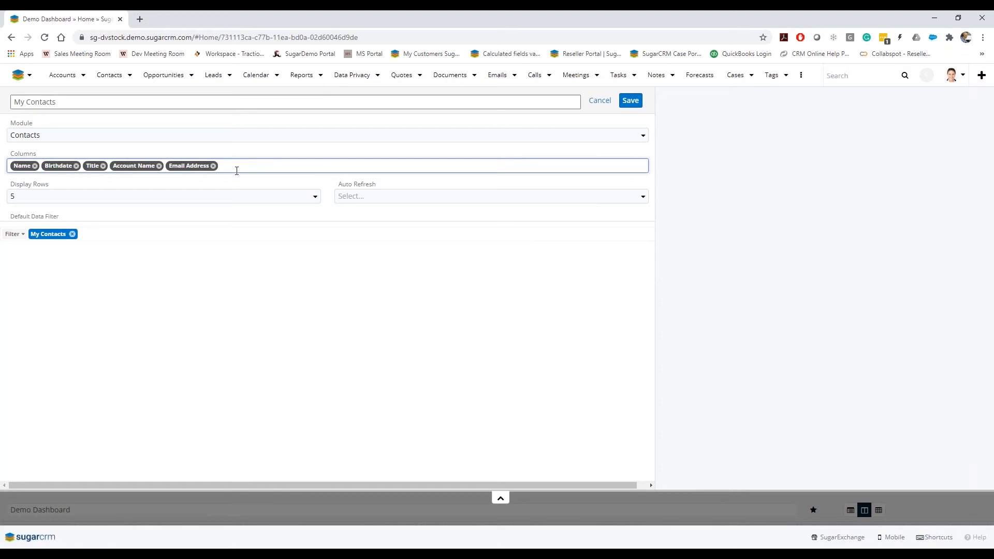
click(264, 163)
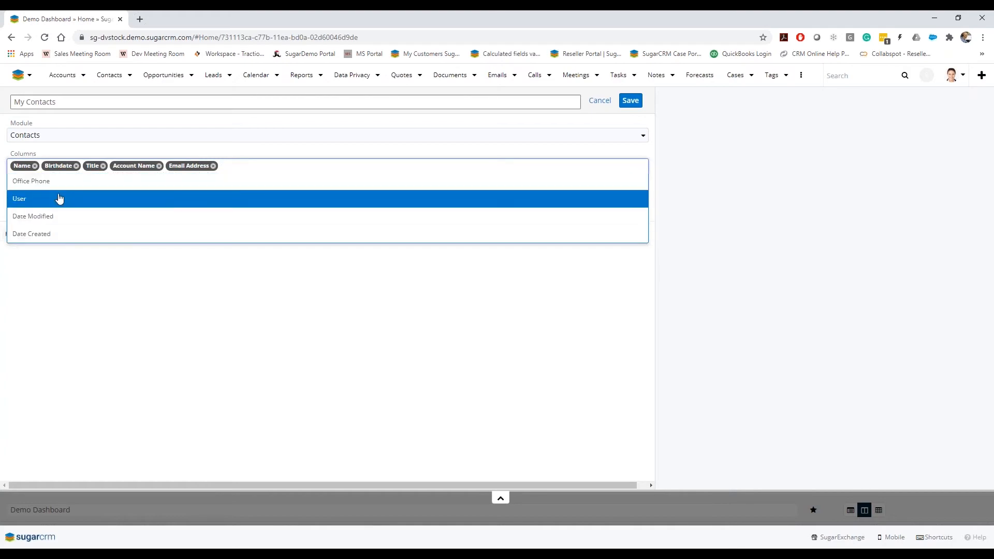
click(80, 314)
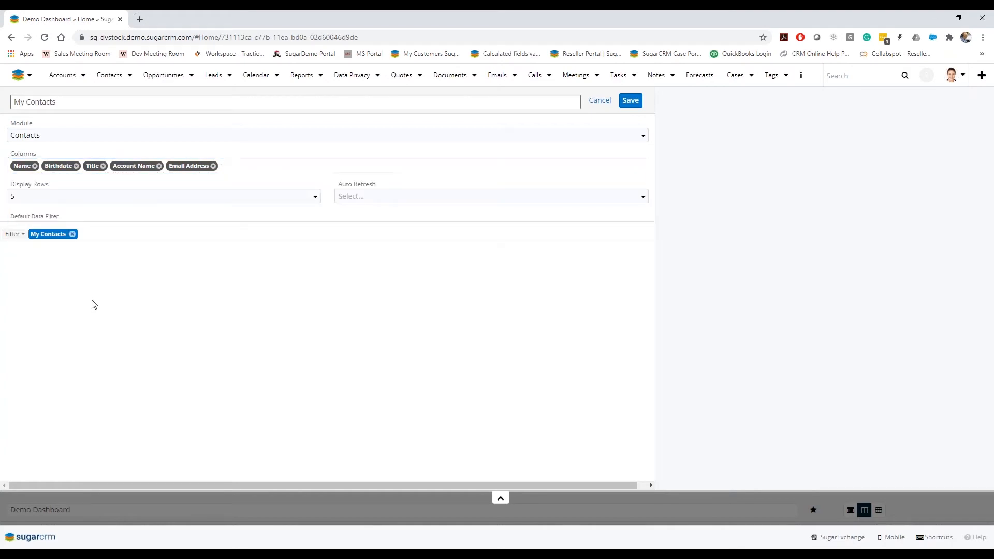
Try to set the dashlet's display rows to 20
click(29, 198)
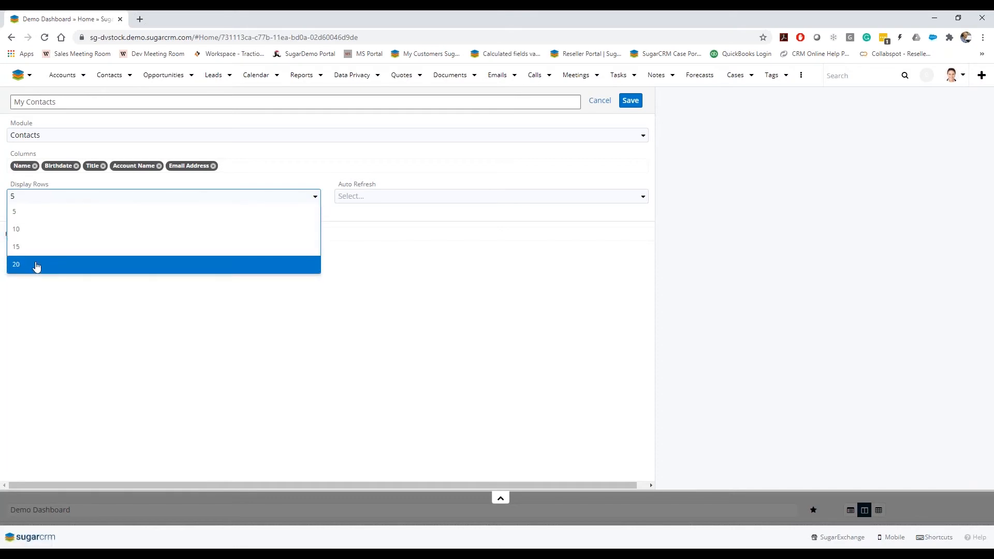
click(46, 356)
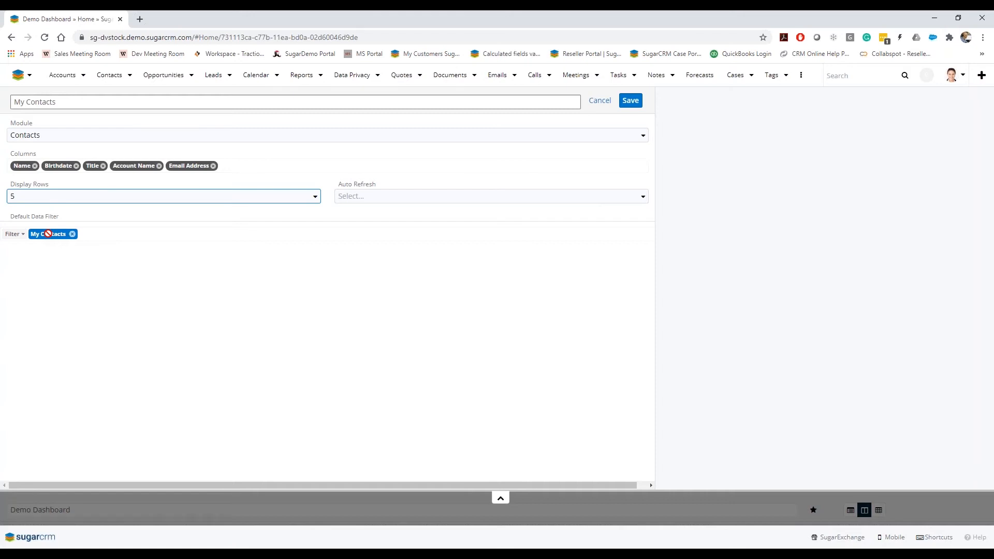
Replace the default data filter My Contacts with Recently Viewed and save the dashlet
click(72, 234)
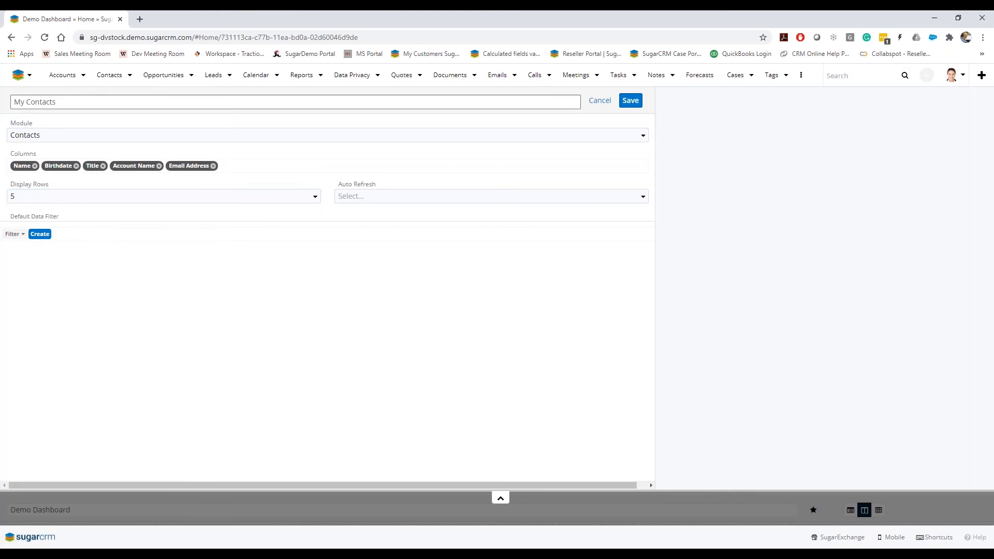
click(15, 234)
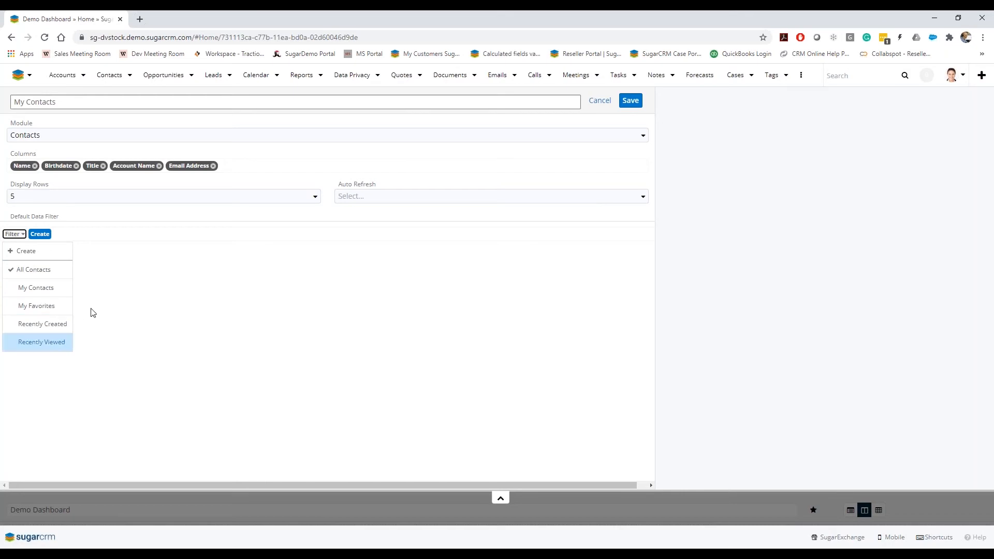
click(67, 343)
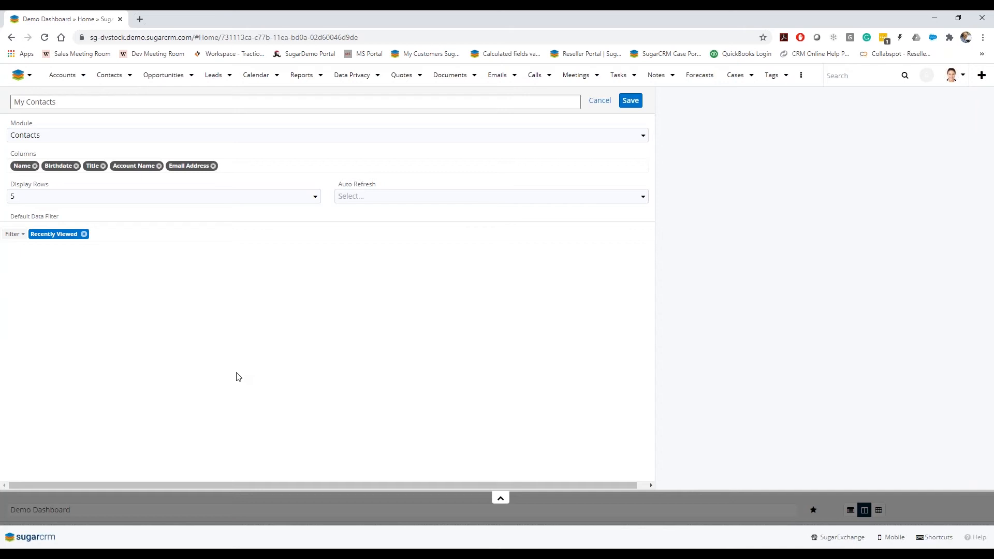
click(631, 101)
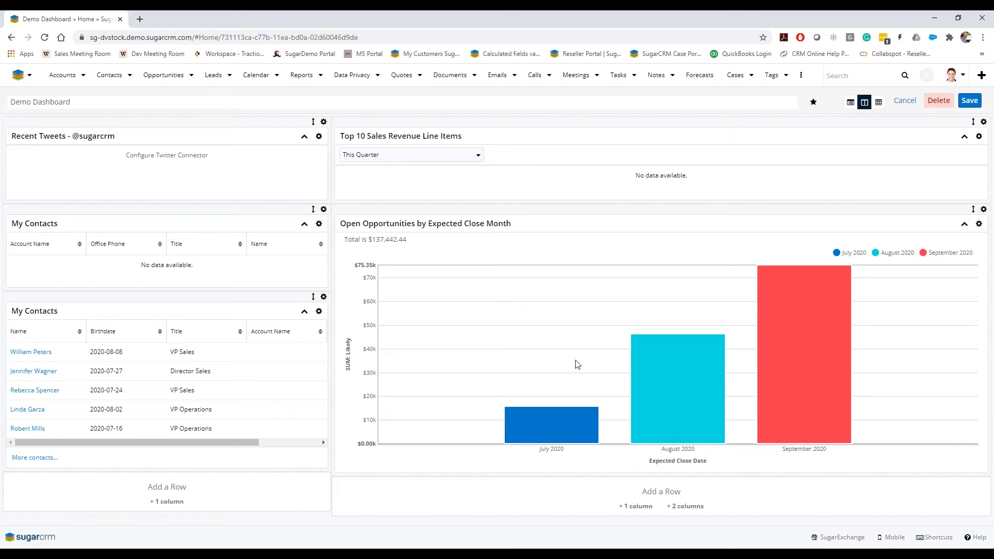
Remove the row holding the Open Opportunities by Expected Close Month chart
click(983, 211)
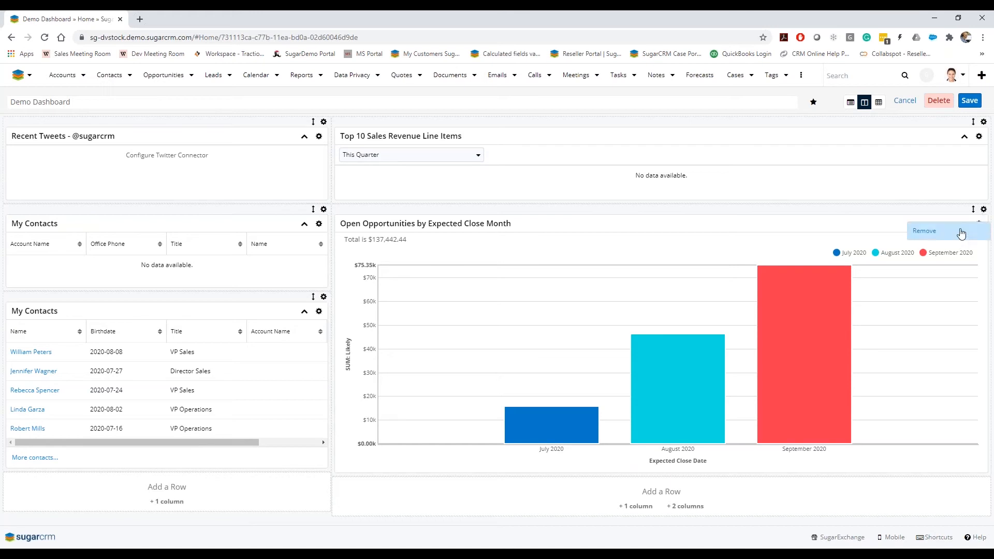
click(960, 231)
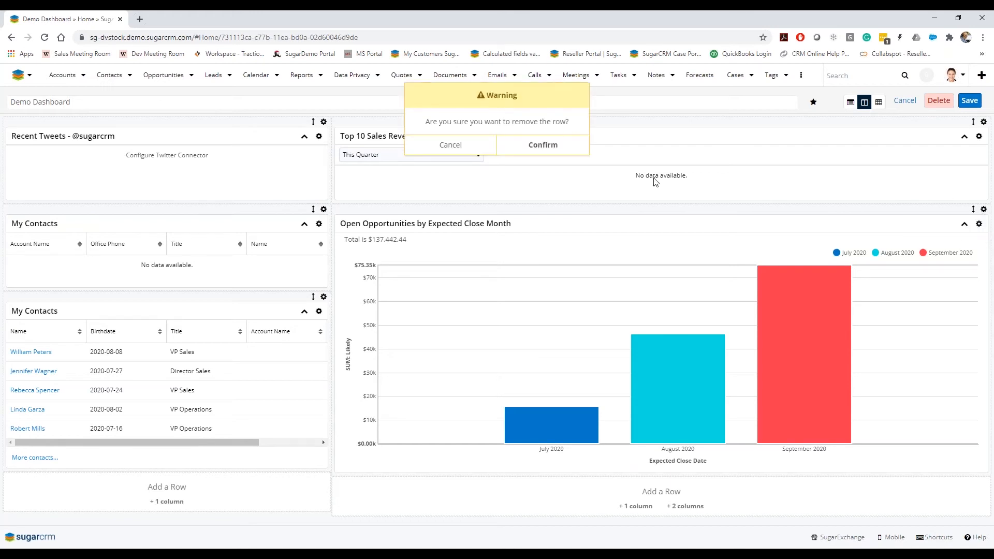
click(565, 150)
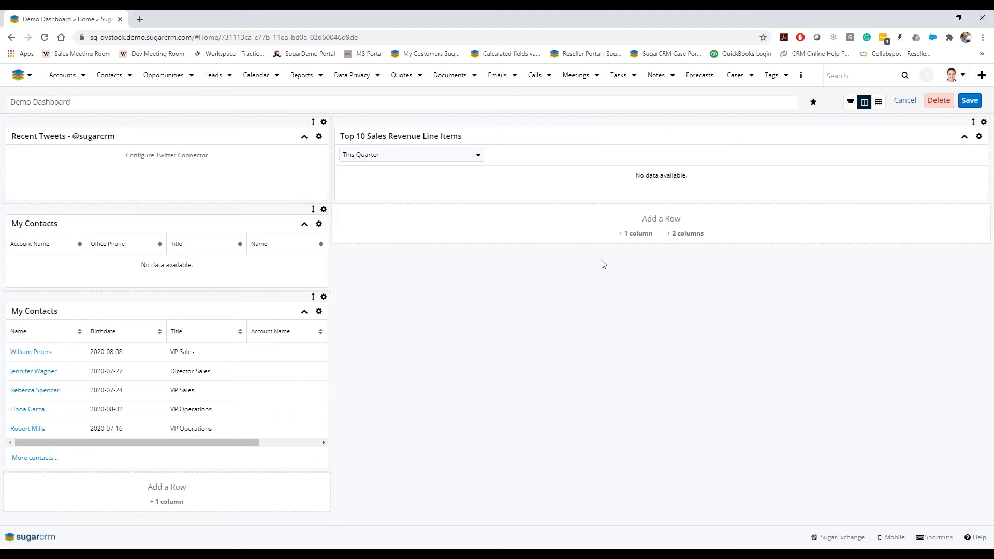
Add a one-column row below Top 10 Sales Revenue Line Items and start adding a dashlet to it
click(626, 233)
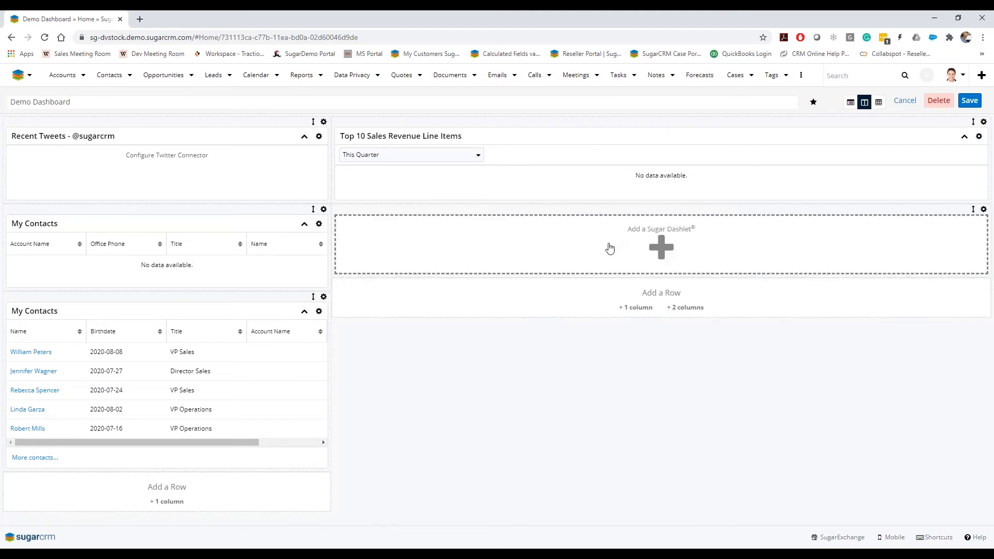
click(609, 249)
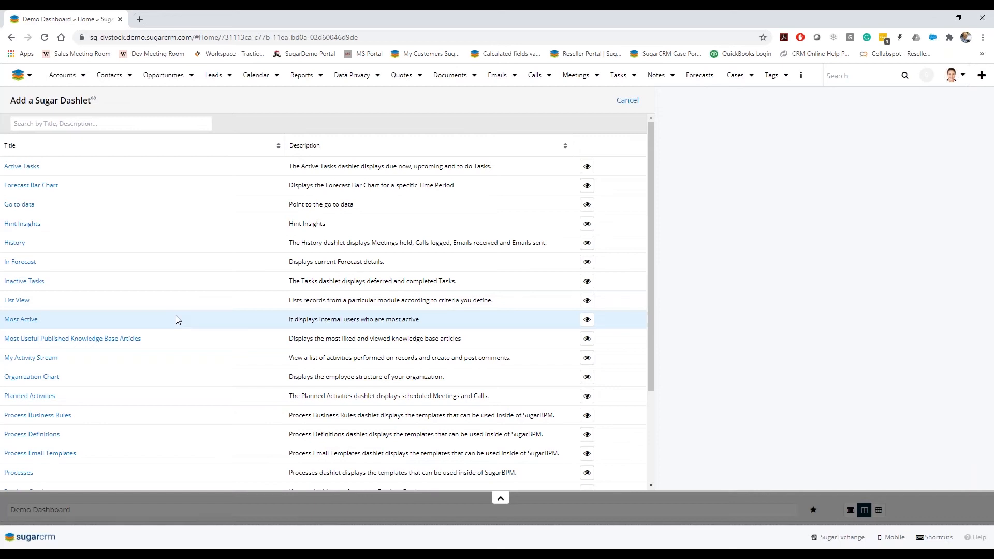
scroll(176, 320, down, 1)
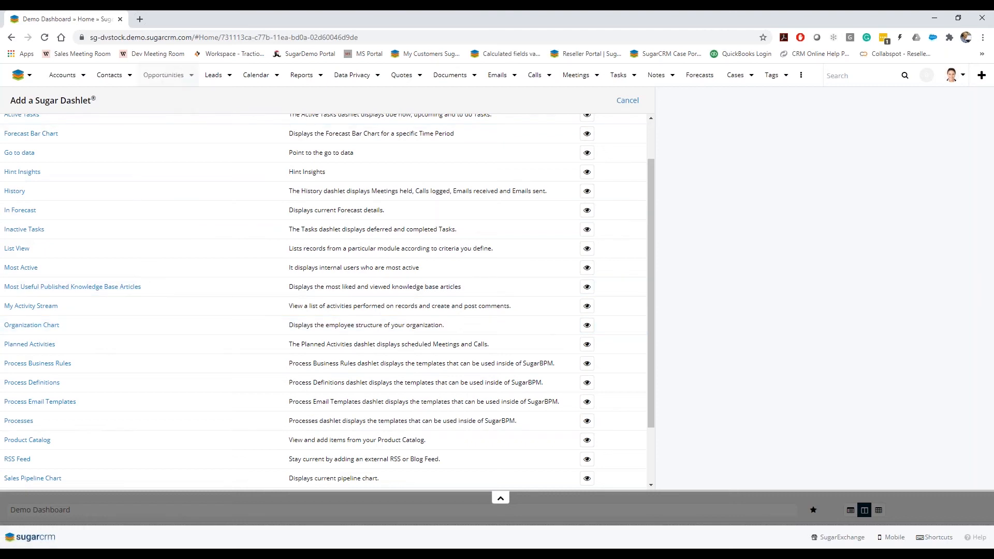
Open the Reports module in a new browser tab
right_click(299, 81)
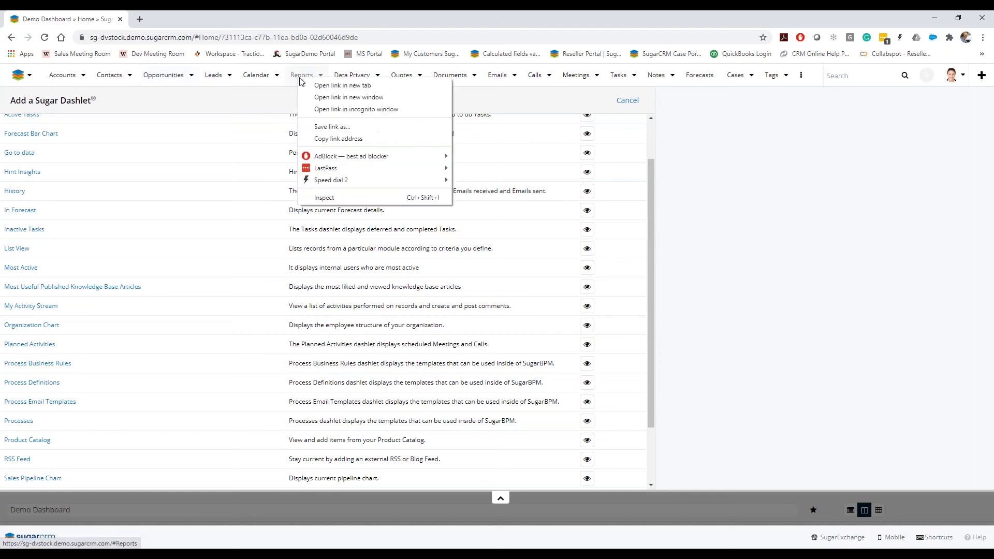
click(305, 86)
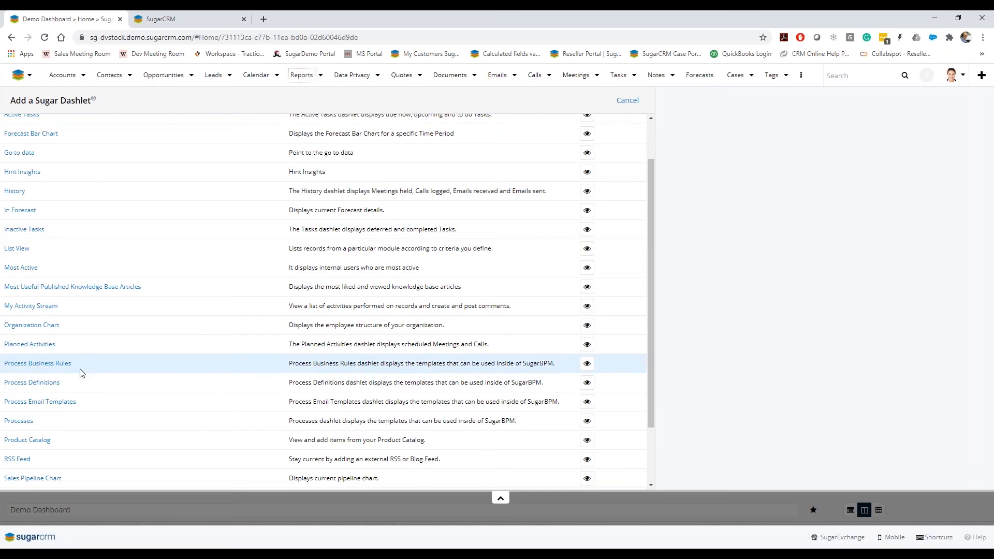
Choose the Saved Reports Chart Dashlet for the new row
scroll(81, 373, down, 2)
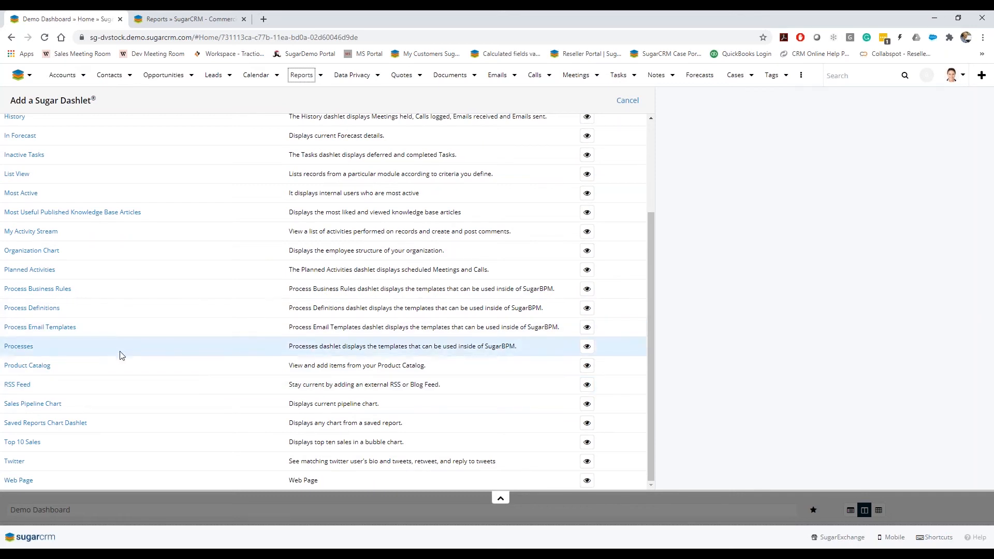
click(78, 423)
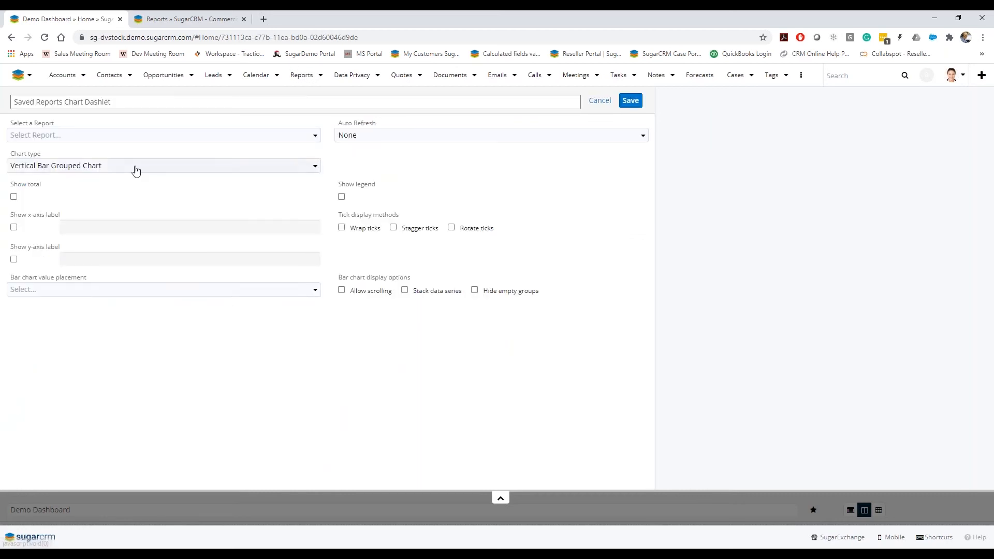
Select the My Open Cases by Status report for the chart dashlet
click(104, 136)
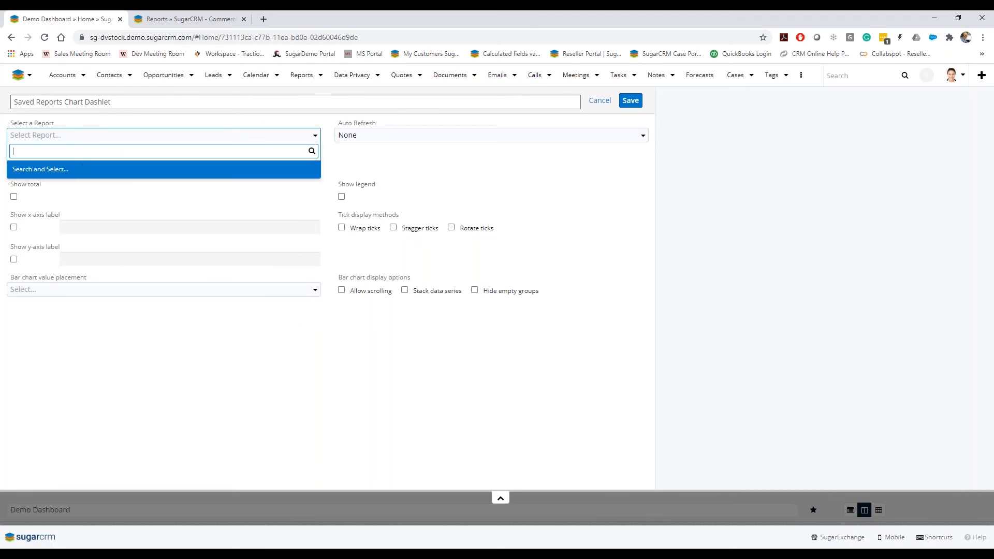
click(82, 169)
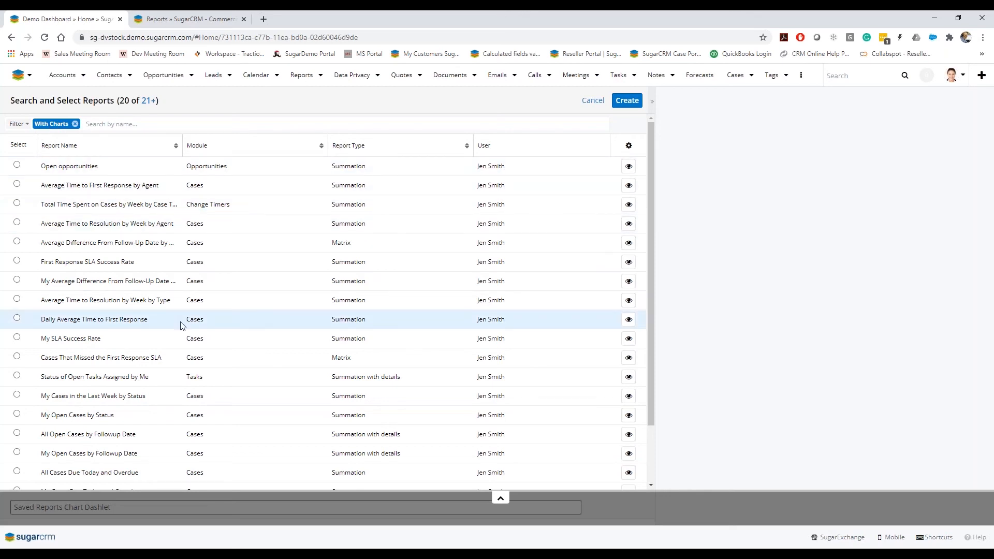
scroll(181, 325, down, 1)
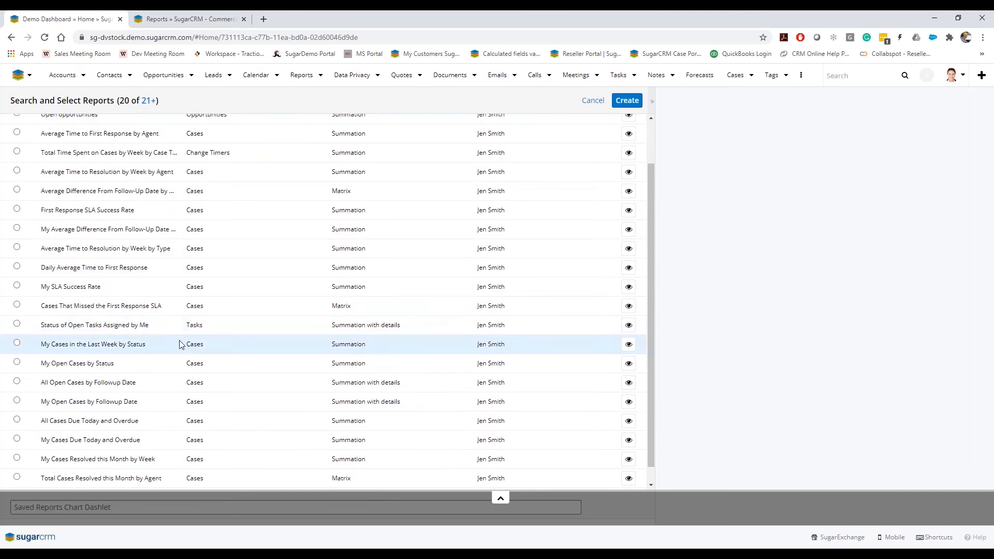
click(115, 365)
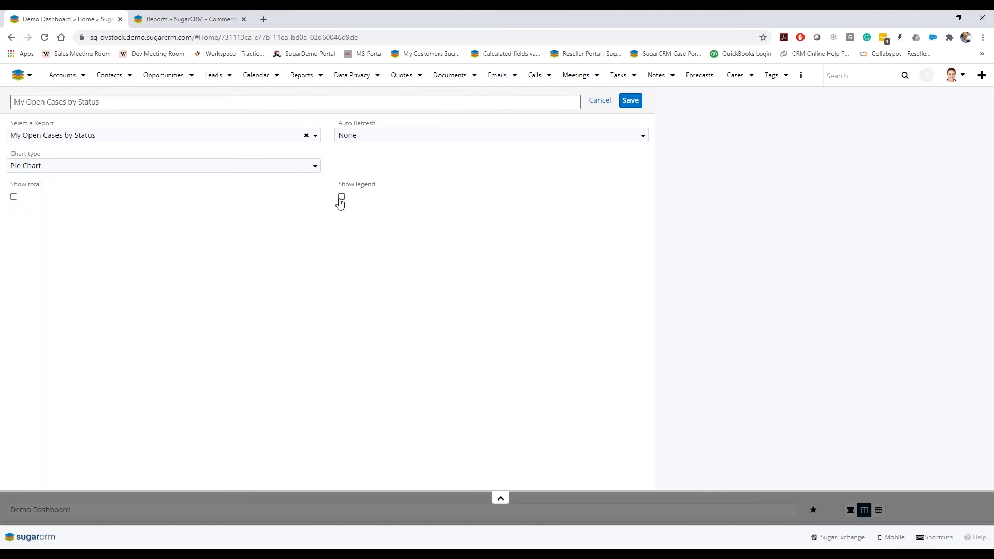
Turn on Show total for the My Open Cases by Status chart dashlet and save it
click(14, 197)
click(631, 101)
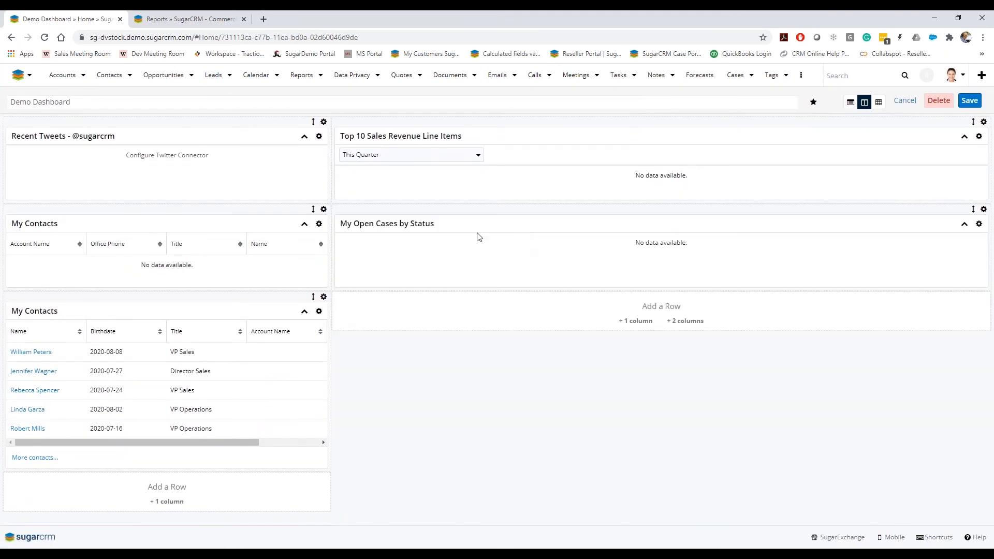
Edit the chart dashlet and switch its report to Open opportunities
click(978, 224)
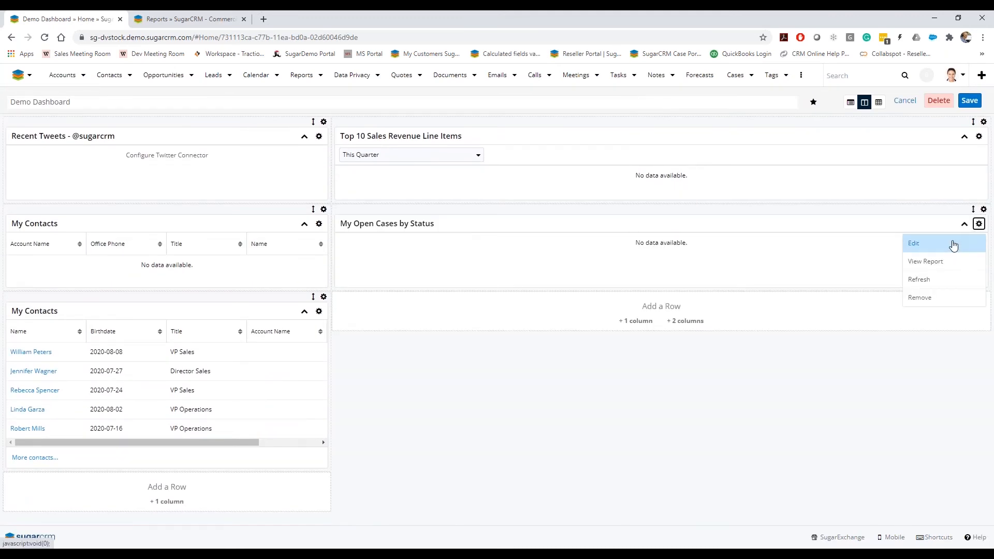
click(954, 243)
click(73, 135)
text(open)
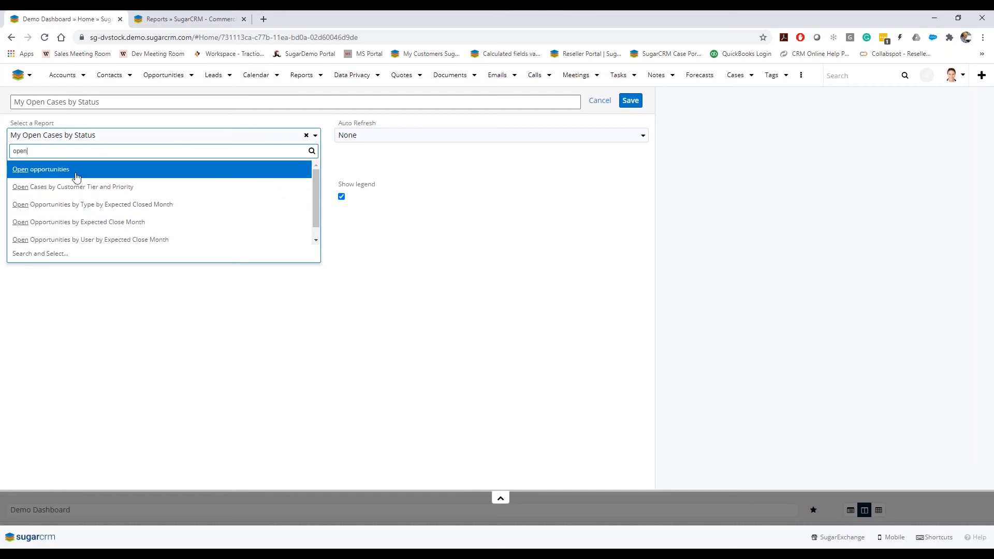
click(70, 171)
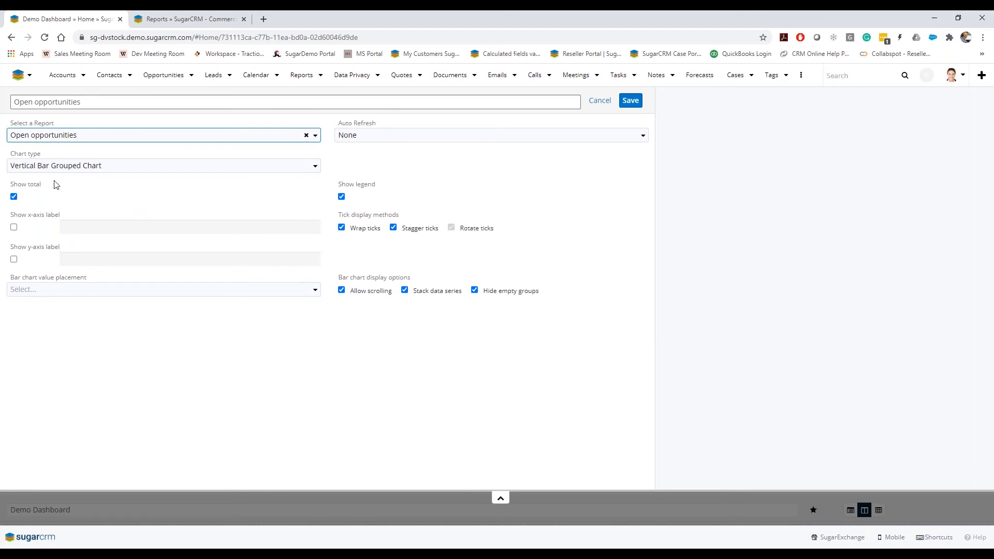
Enable the x-axis and y-axis labels on the Open opportunities chart, save the dashlet, then save the dashboard
click(82, 168)
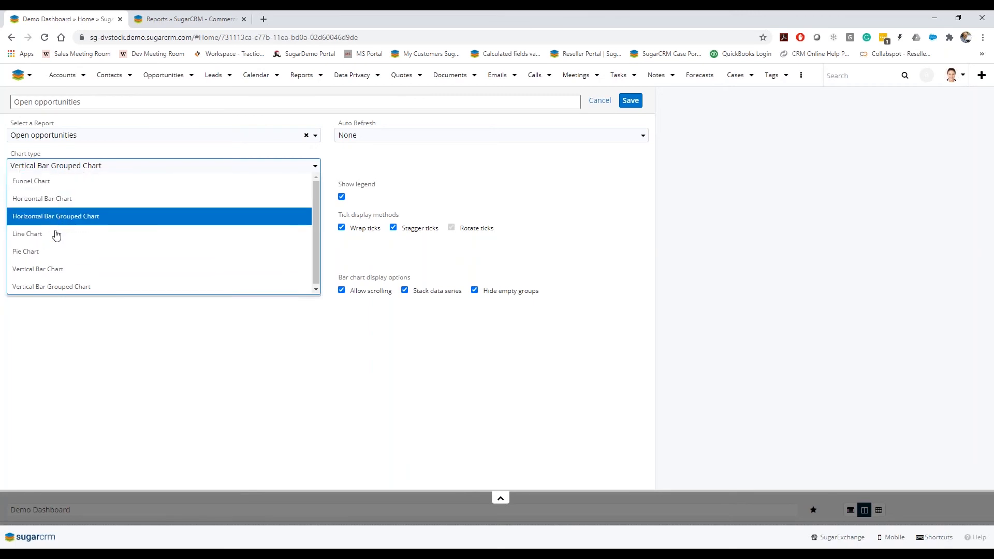
click(162, 368)
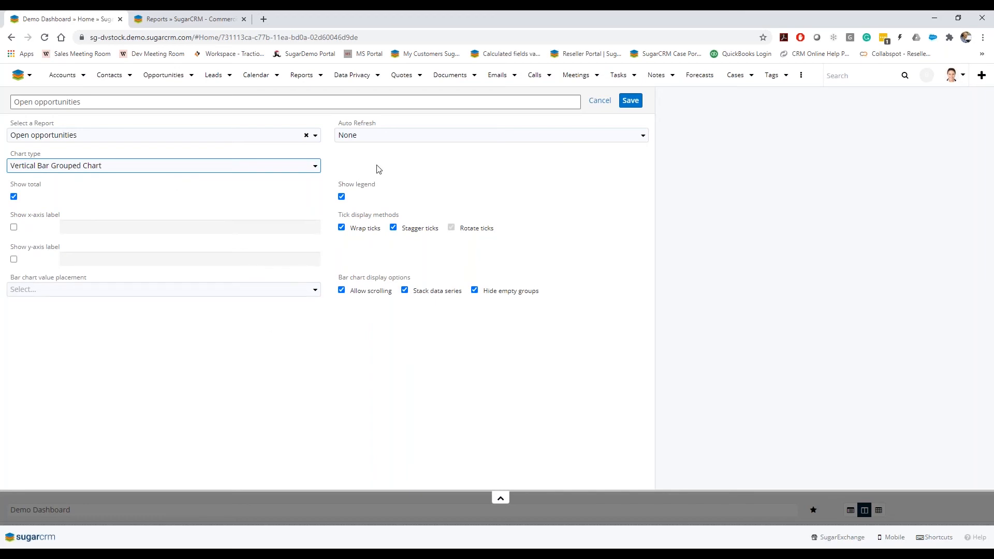
click(14, 228)
click(13, 259)
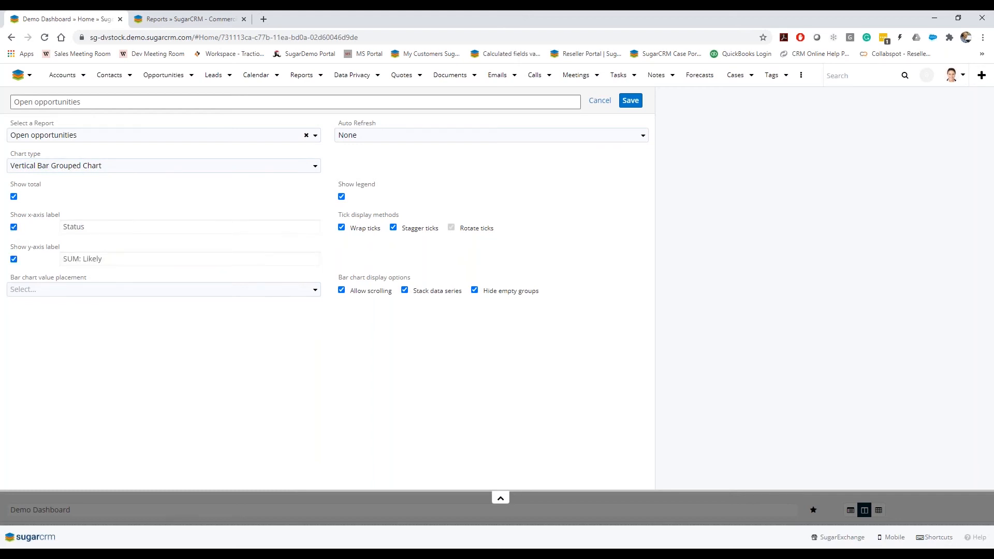
click(118, 228)
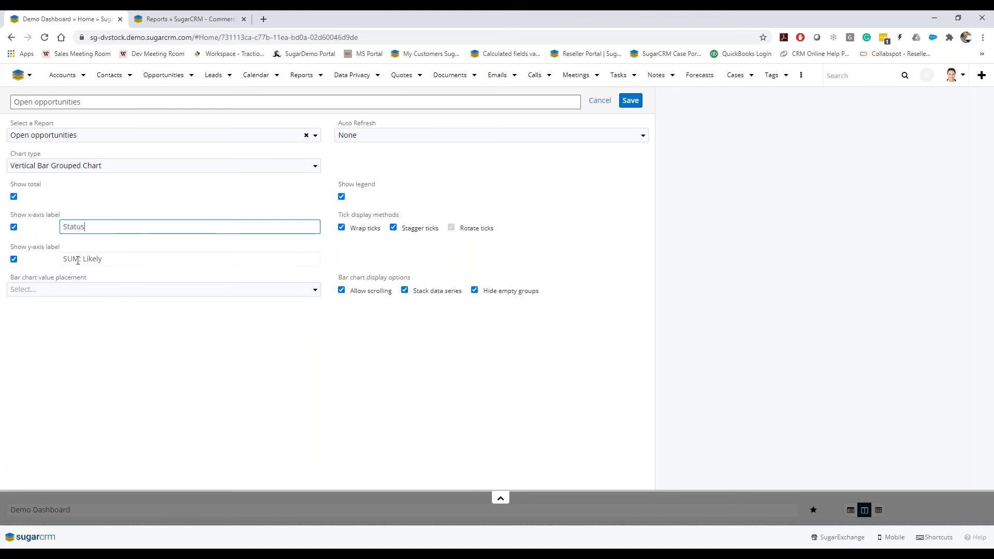
click(60, 340)
click(629, 101)
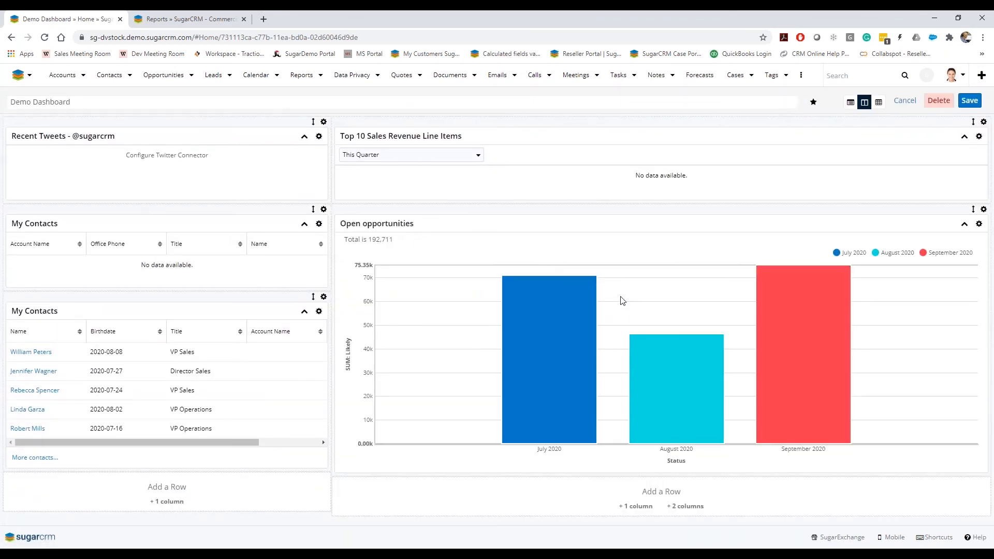
mouse_move(825, 388)
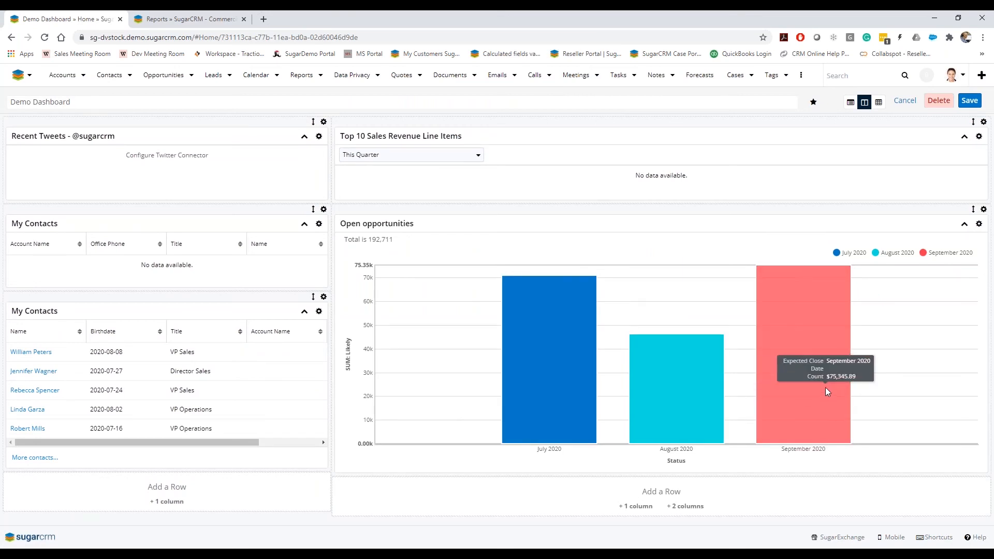
click(969, 101)
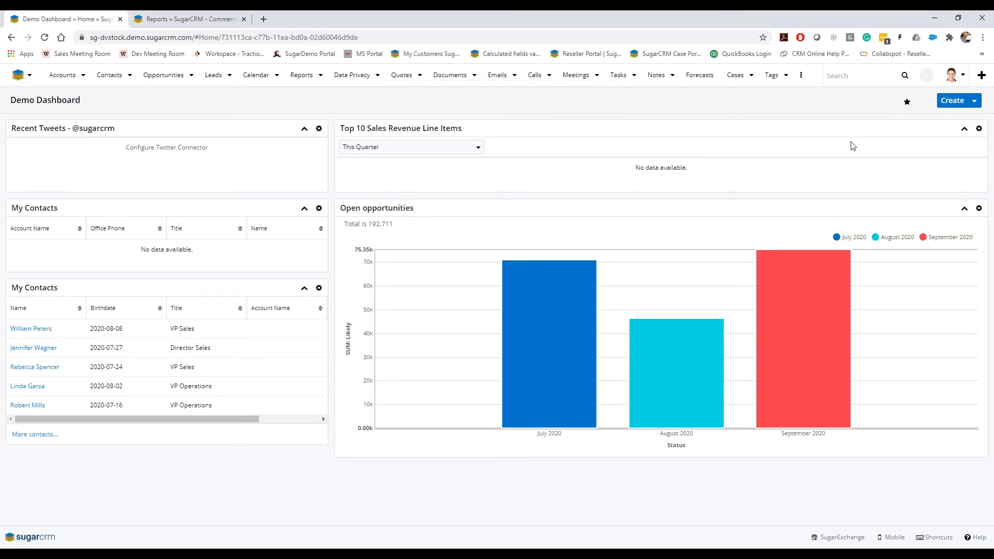
Drill into the chart's July 2020 and August 2020 bars to list their opportunities, then close the drill-down
mouse_move(520, 303)
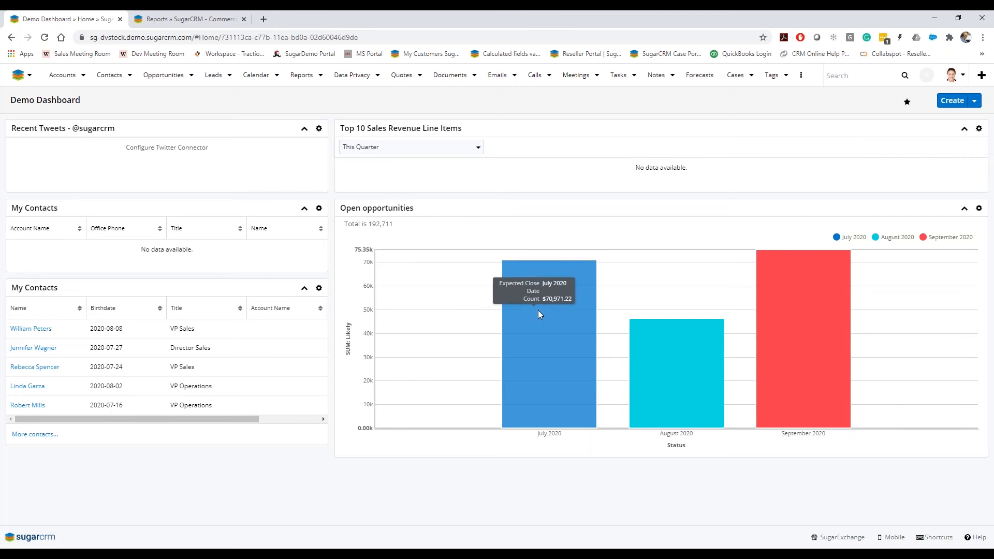
click(553, 342)
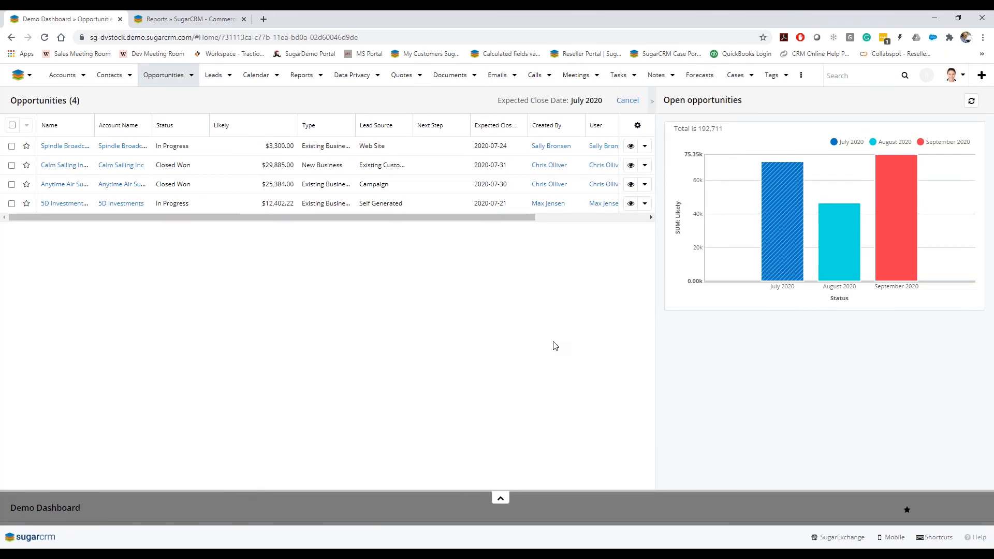
mouse_move(782, 188)
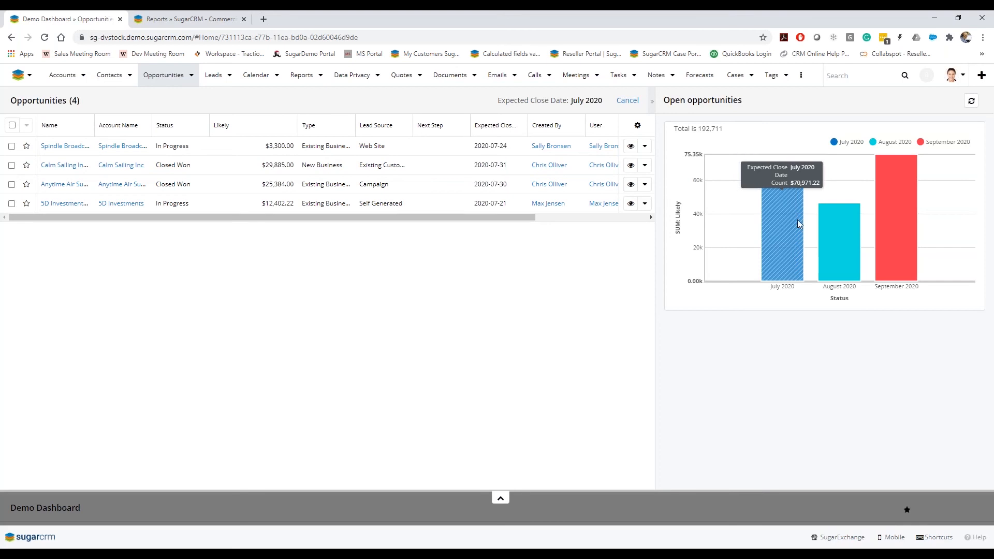
click(838, 241)
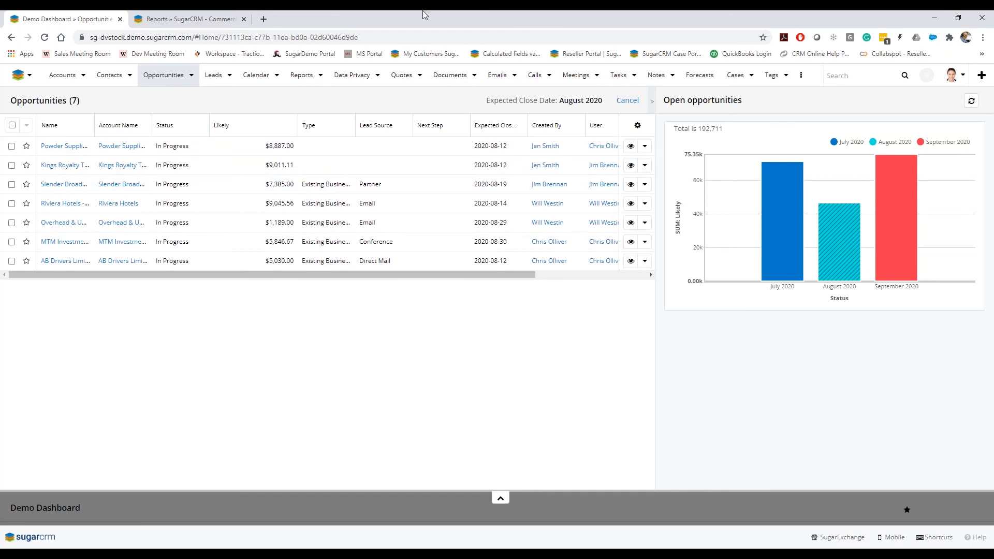
click(627, 101)
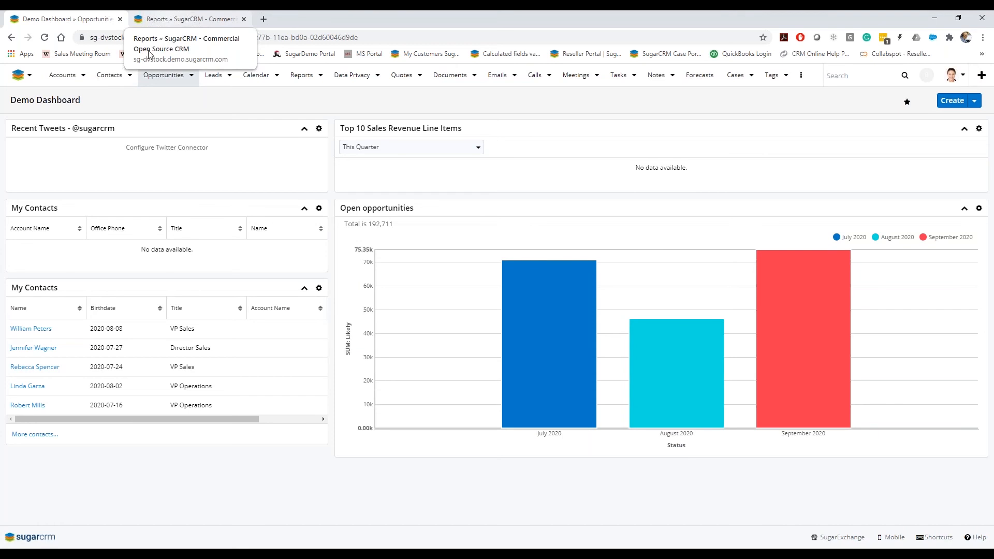
Switch to the Reports tab, remove the My Favorites filter and browse the full list of reports
click(187, 20)
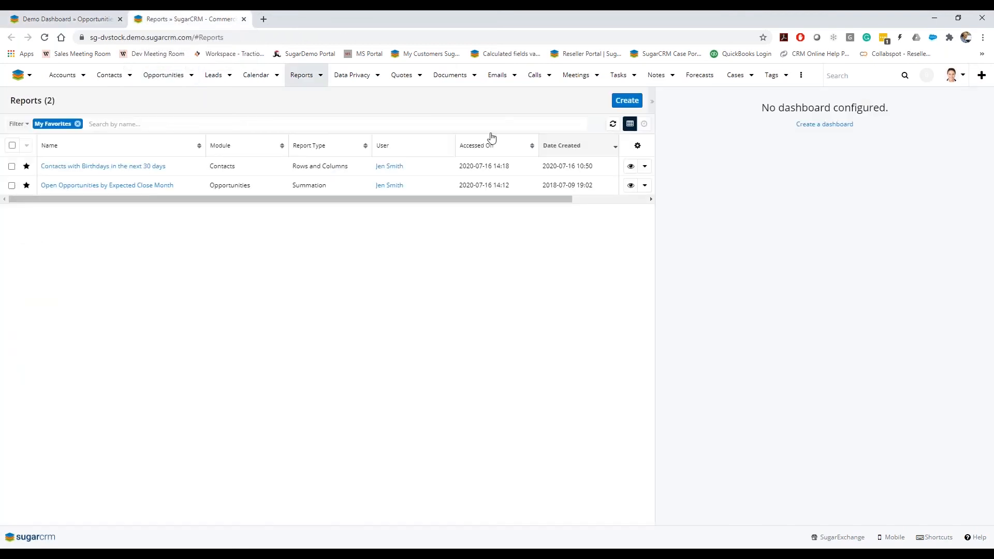
click(78, 124)
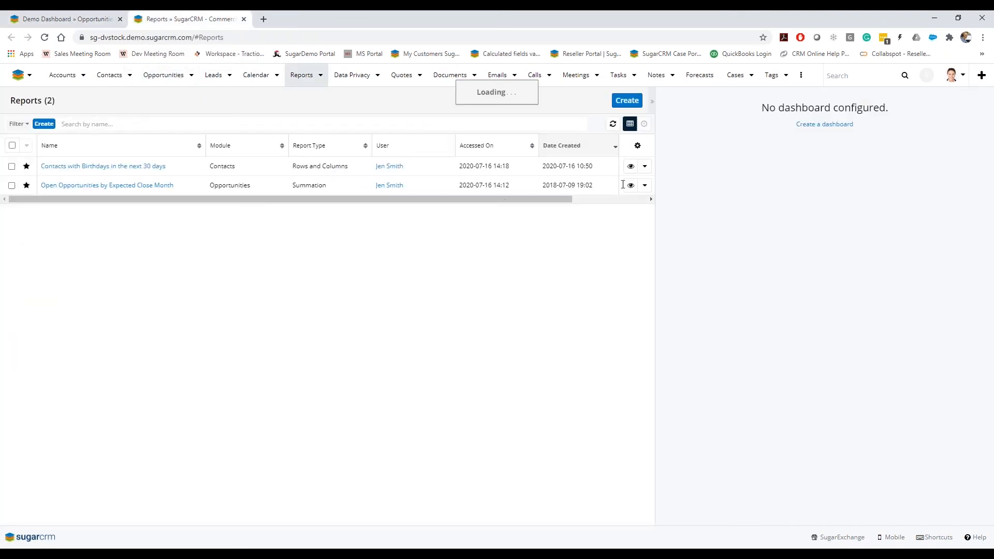
click(651, 102)
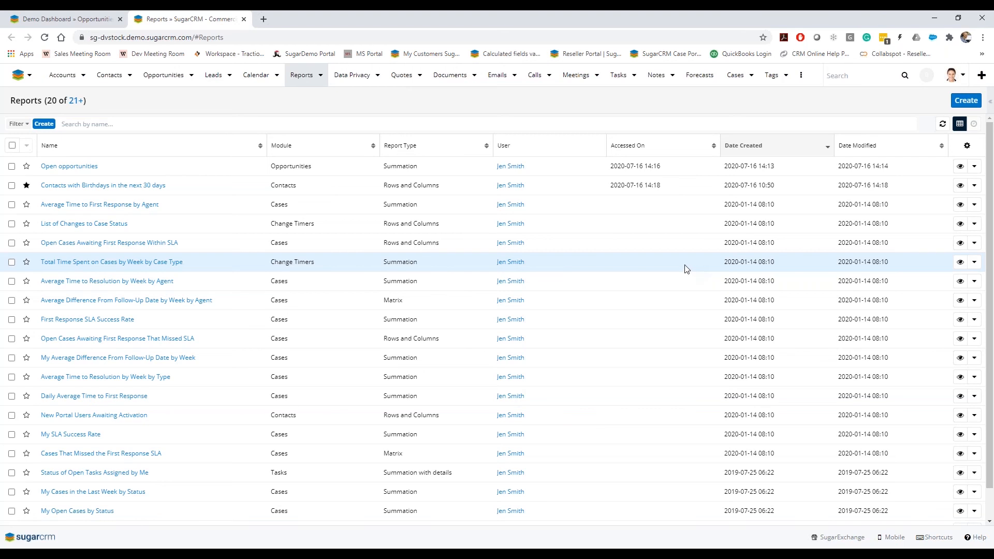
scroll(543, 368, down, 1)
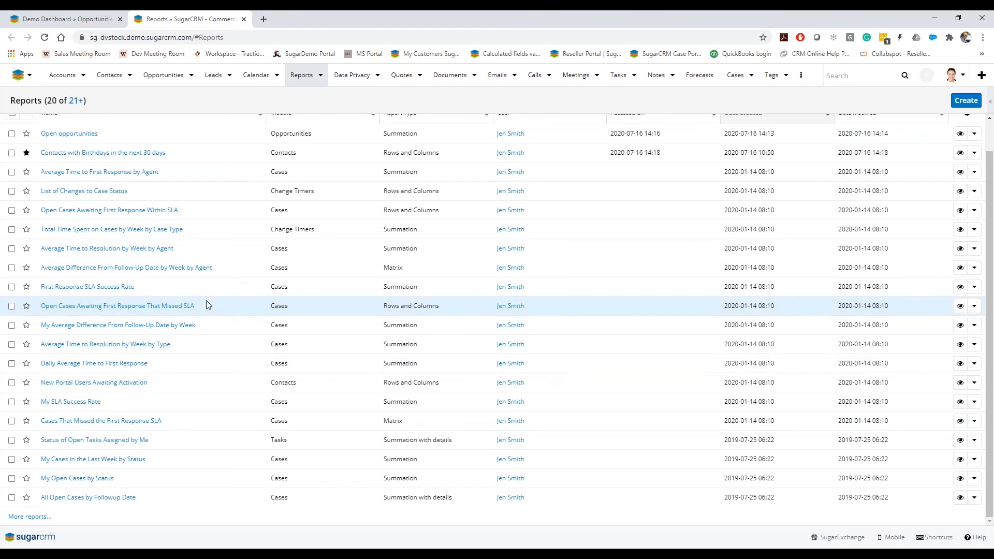
click(46, 526)
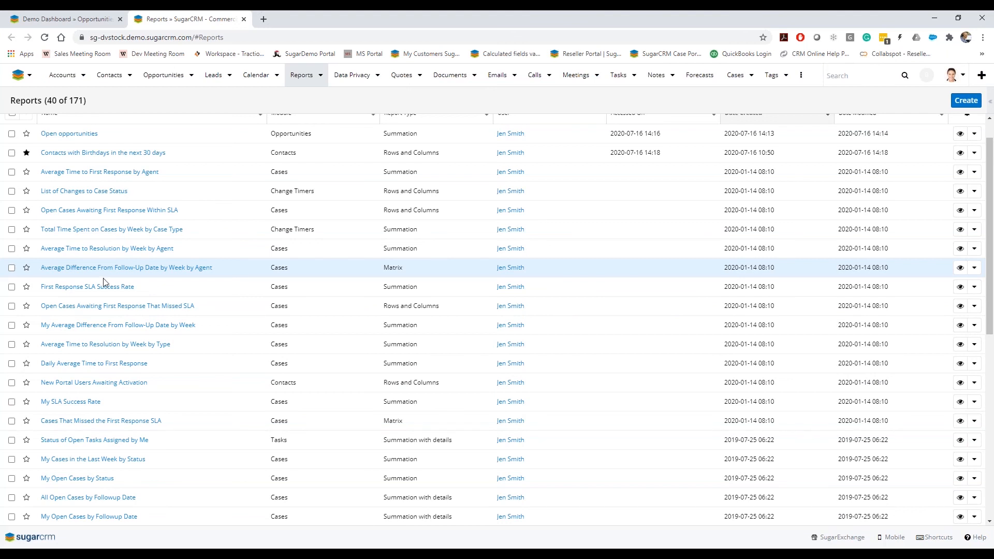
scroll(65, 297, down, 2)
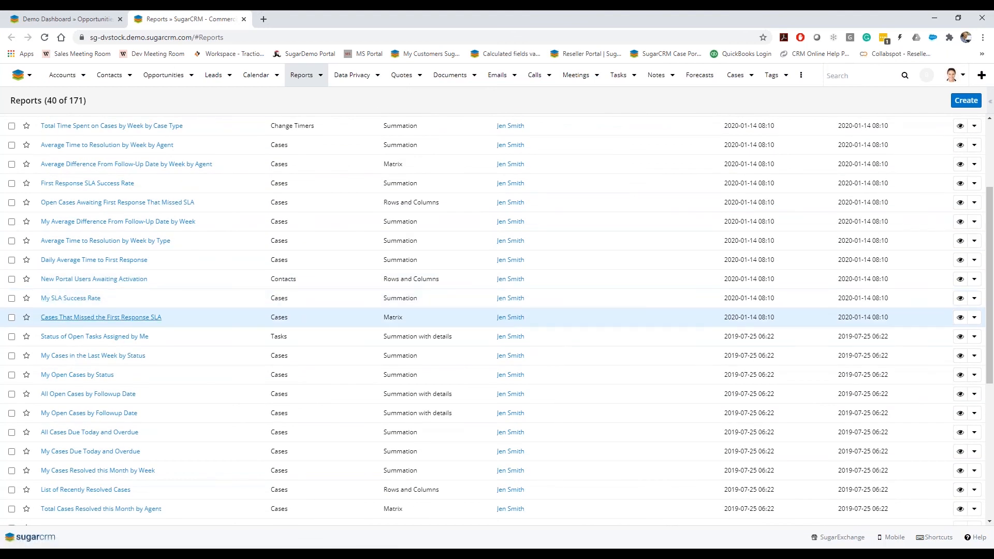
scroll(133, 347, down, 1)
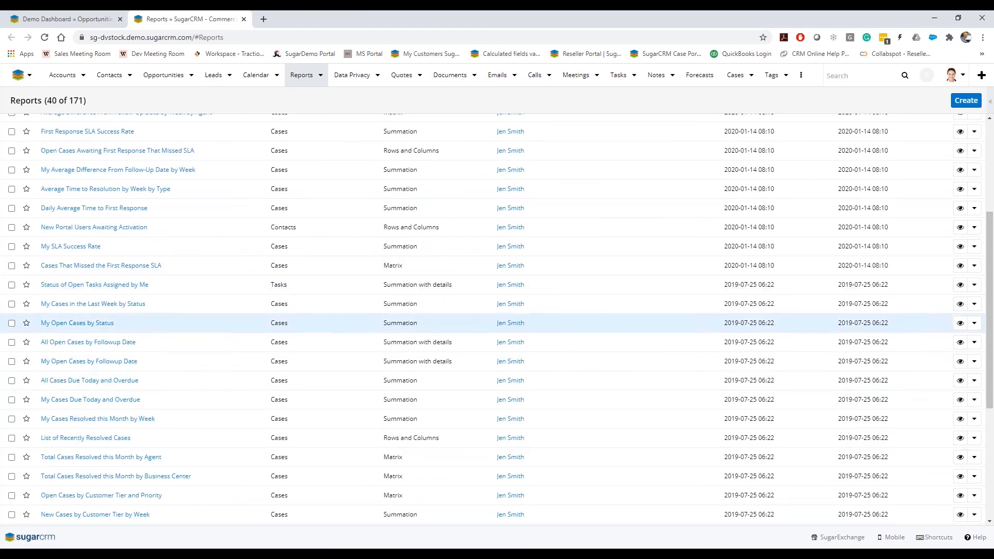
scroll(124, 342, up, 4)
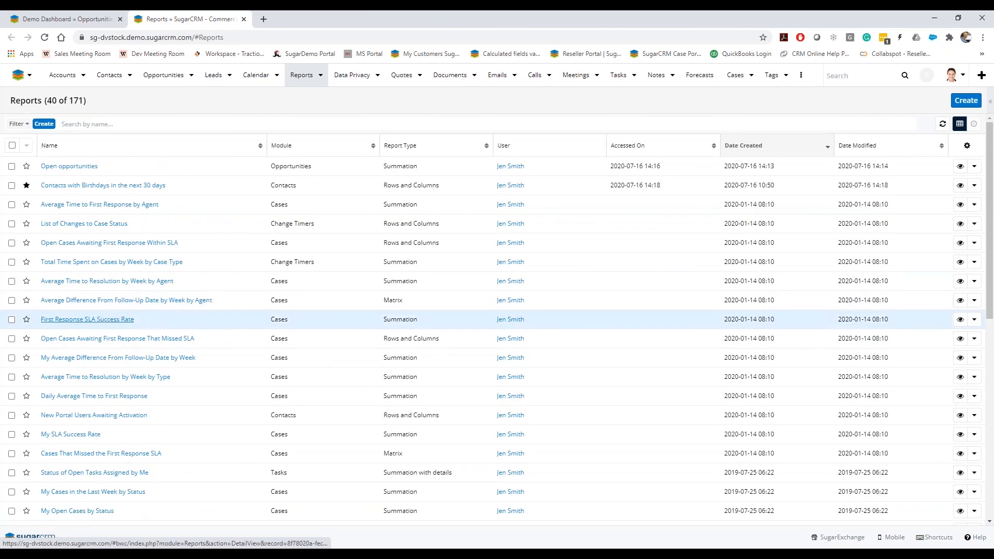
Create a reports filter where Module is any of Opportunities
click(43, 125)
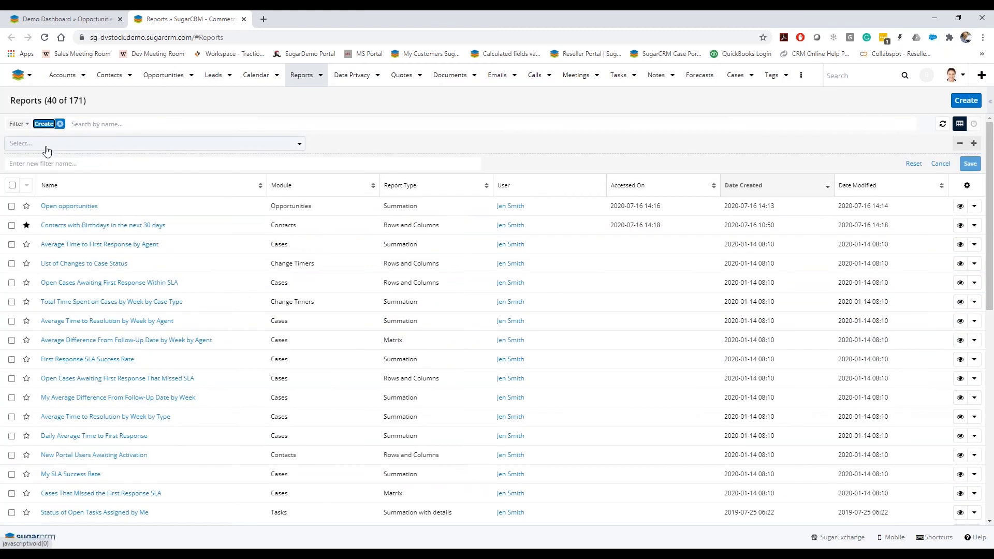
click(46, 144)
scroll(73, 240, down, 2)
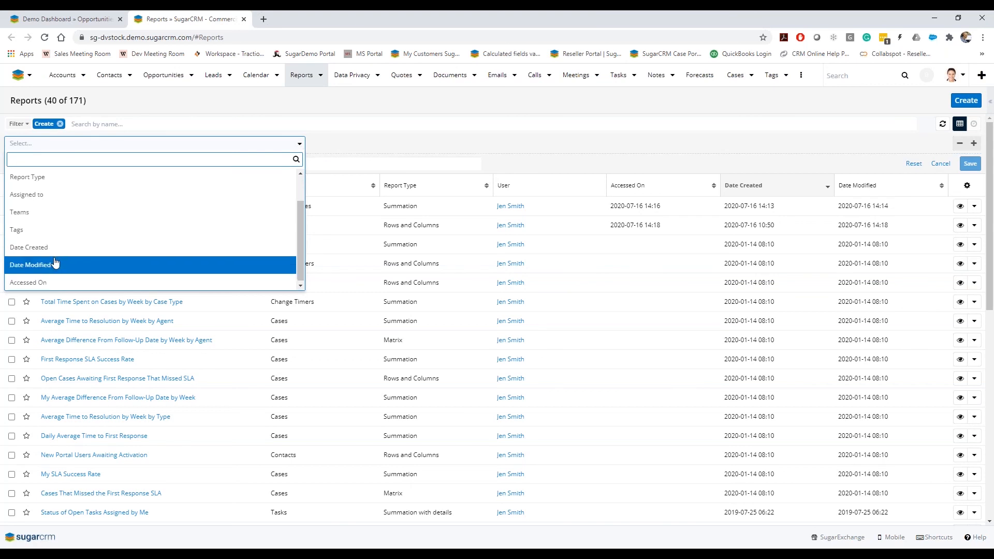
scroll(53, 251, up, 2)
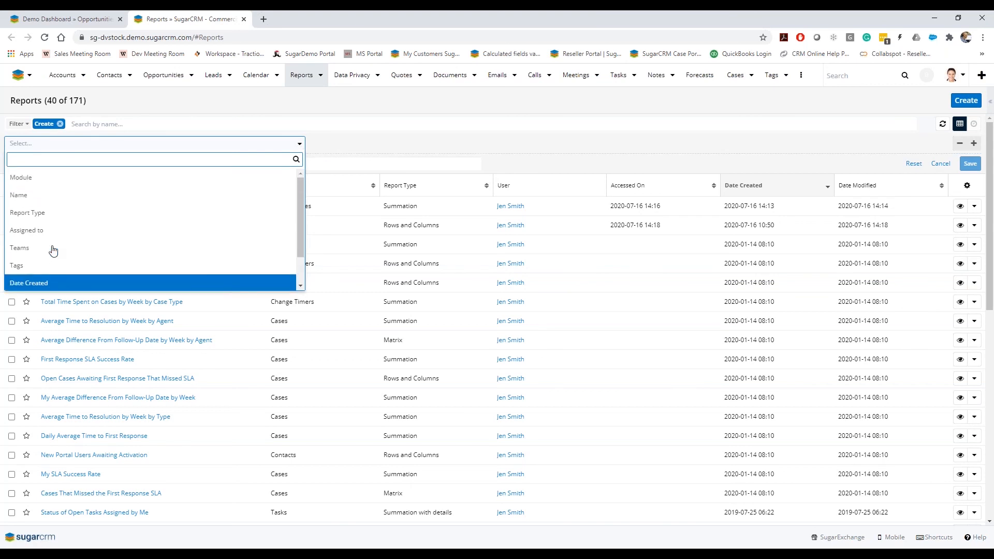
click(44, 179)
click(384, 145)
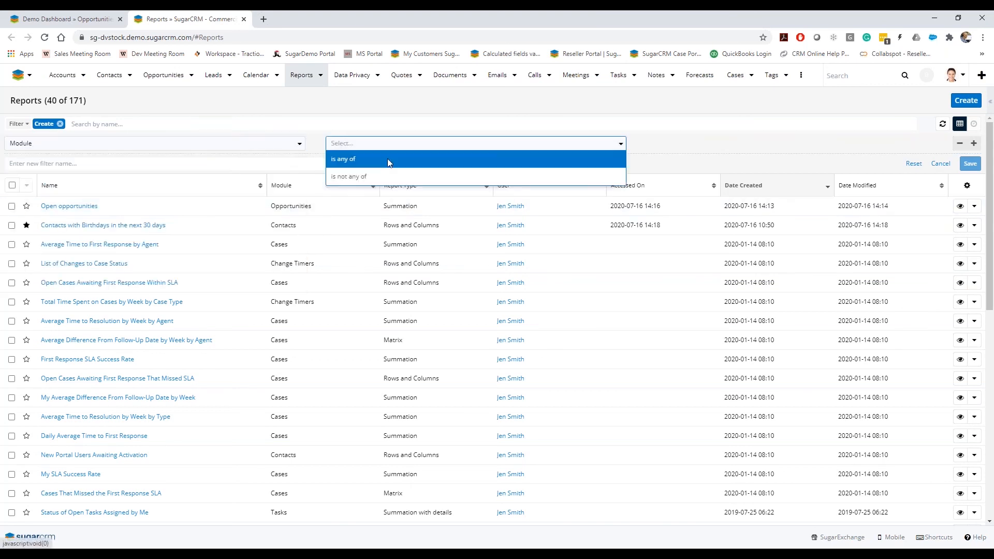
click(403, 163)
click(656, 148)
text(opp)
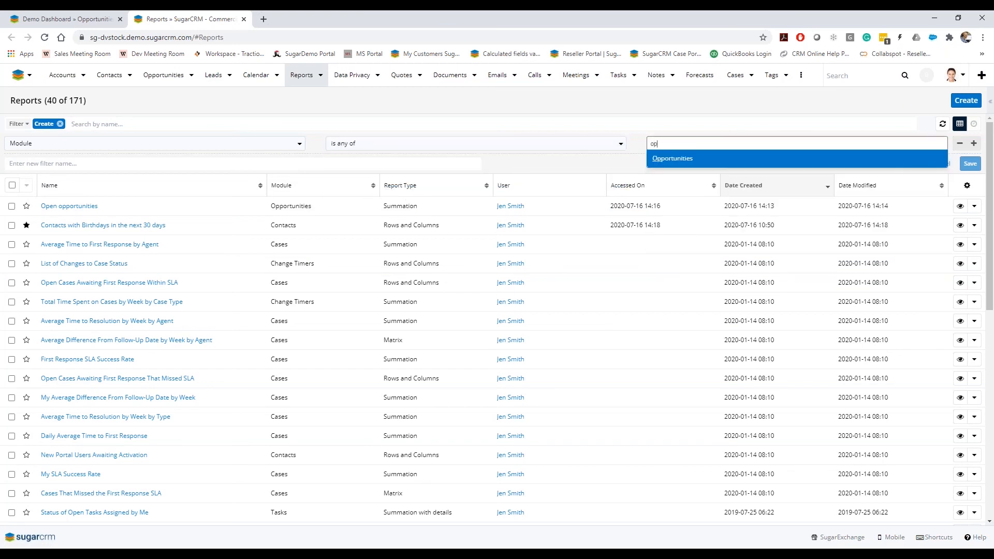
key(Return)
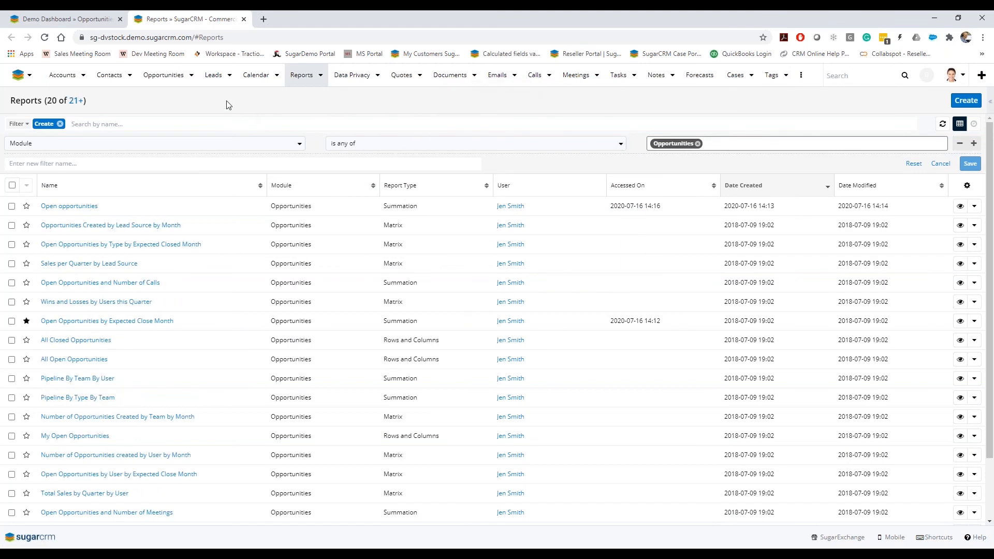
click(77, 103)
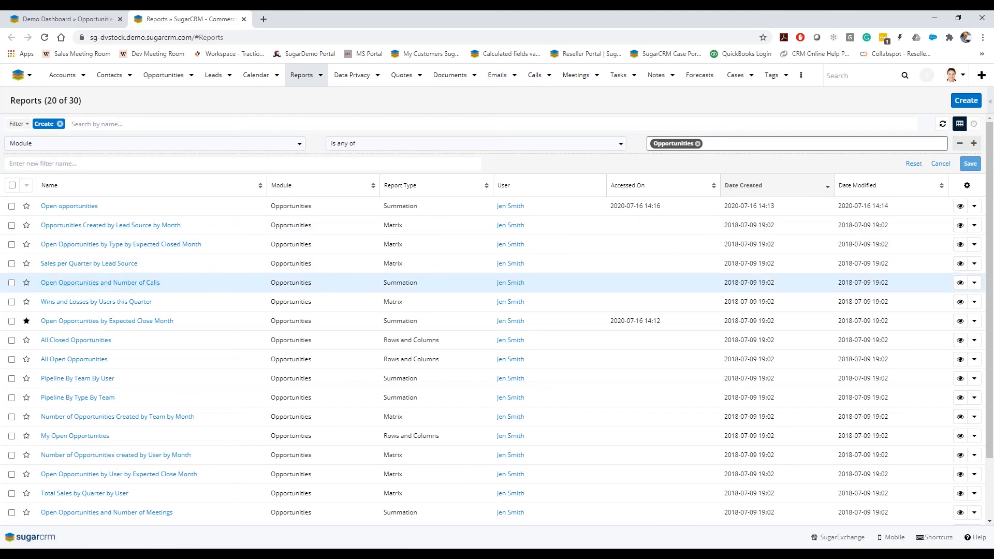
Open the Total Sales by Quarter report and review its chart and summary table
scroll(115, 327, down, 1)
scroll(116, 341, down, 1)
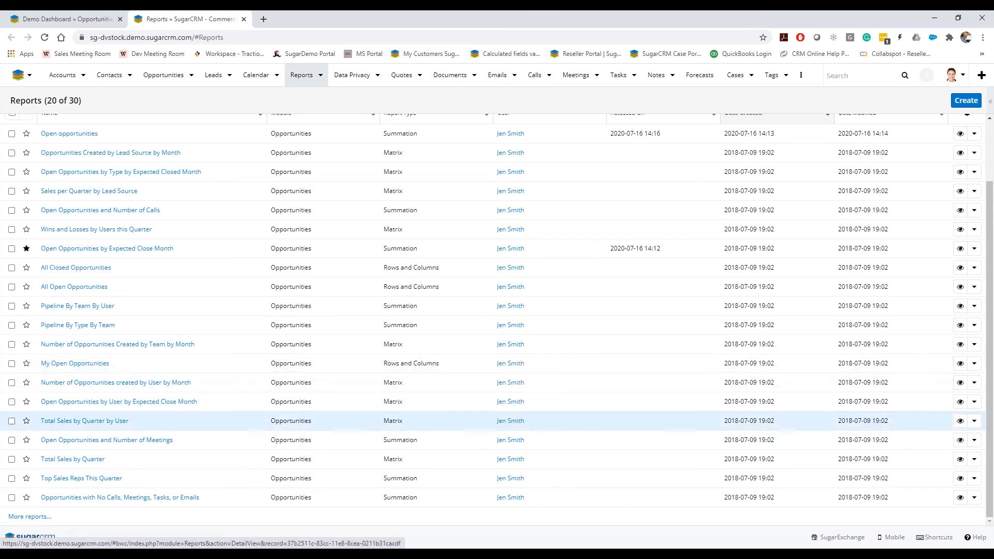
click(93, 462)
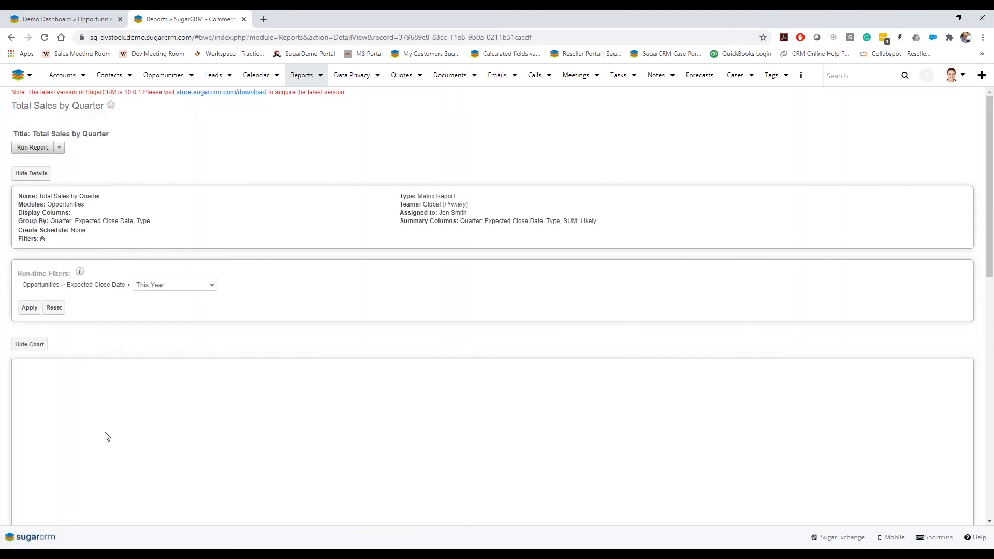
scroll(221, 297, down, 2)
scroll(221, 297, down, 1)
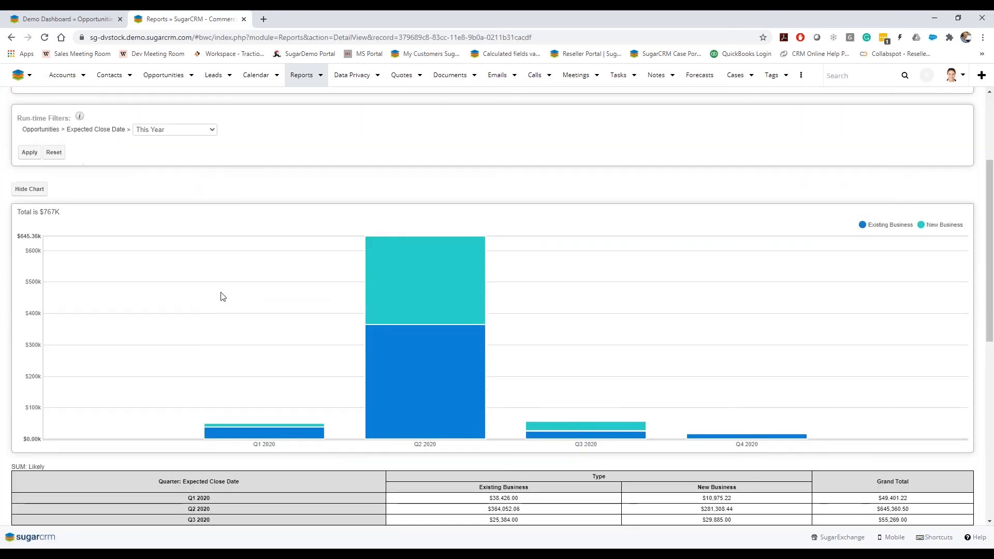
scroll(221, 296, up, 1)
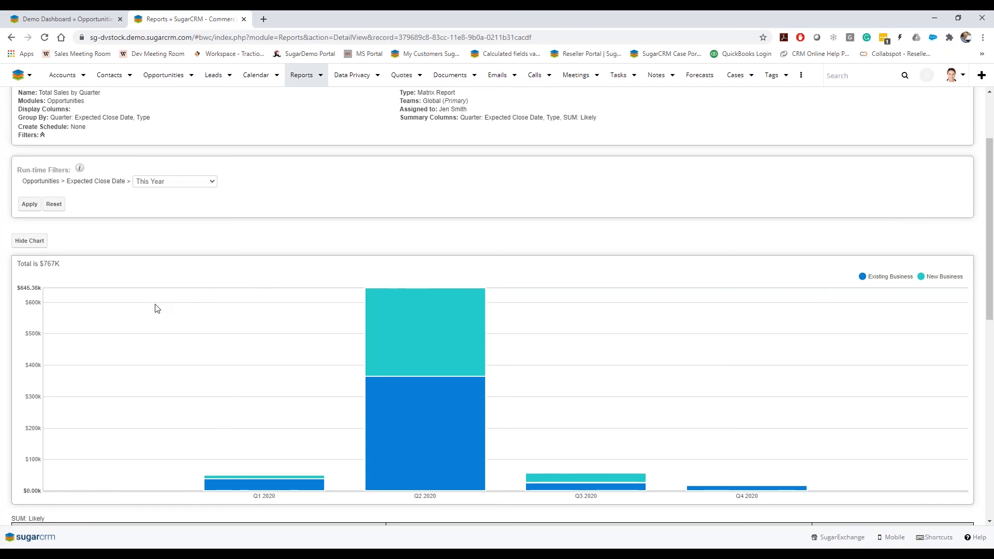
scroll(157, 309, down, 3)
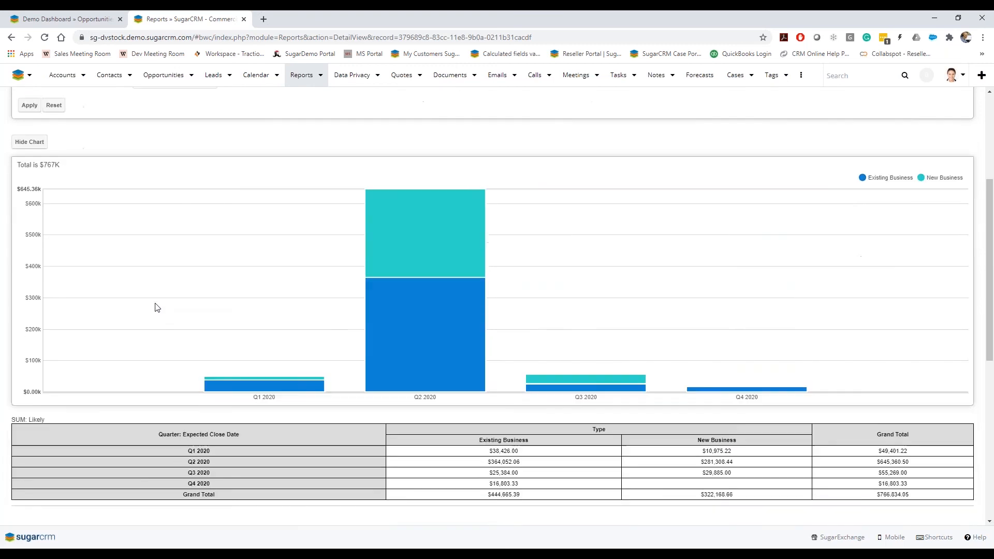